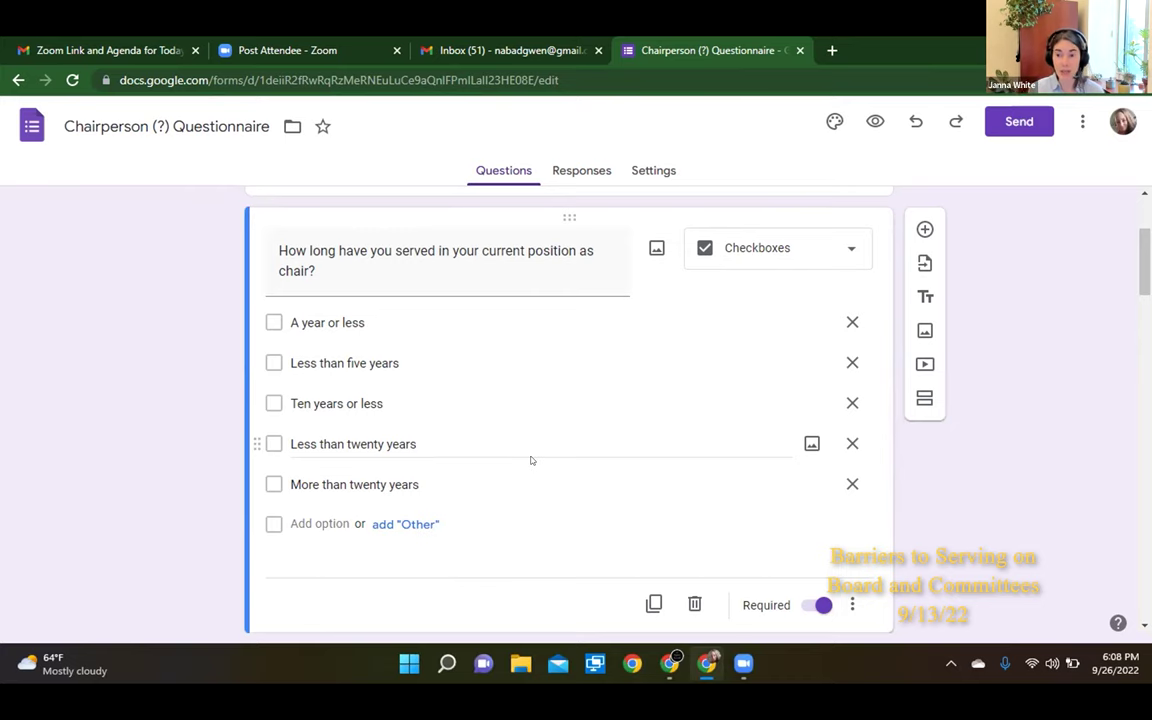
Review the questions on time served as chair and on how respondents became chair, including their answer options.
scroll(531, 460, "down", 2)
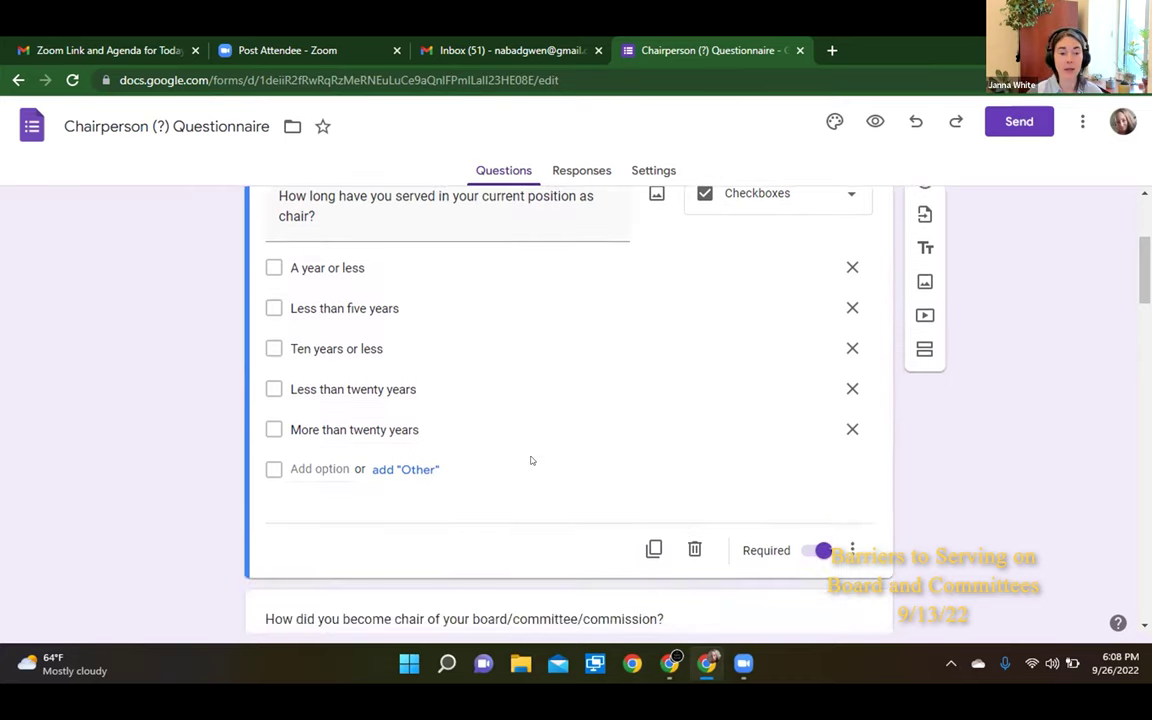
scroll(531, 460, "down", 2)
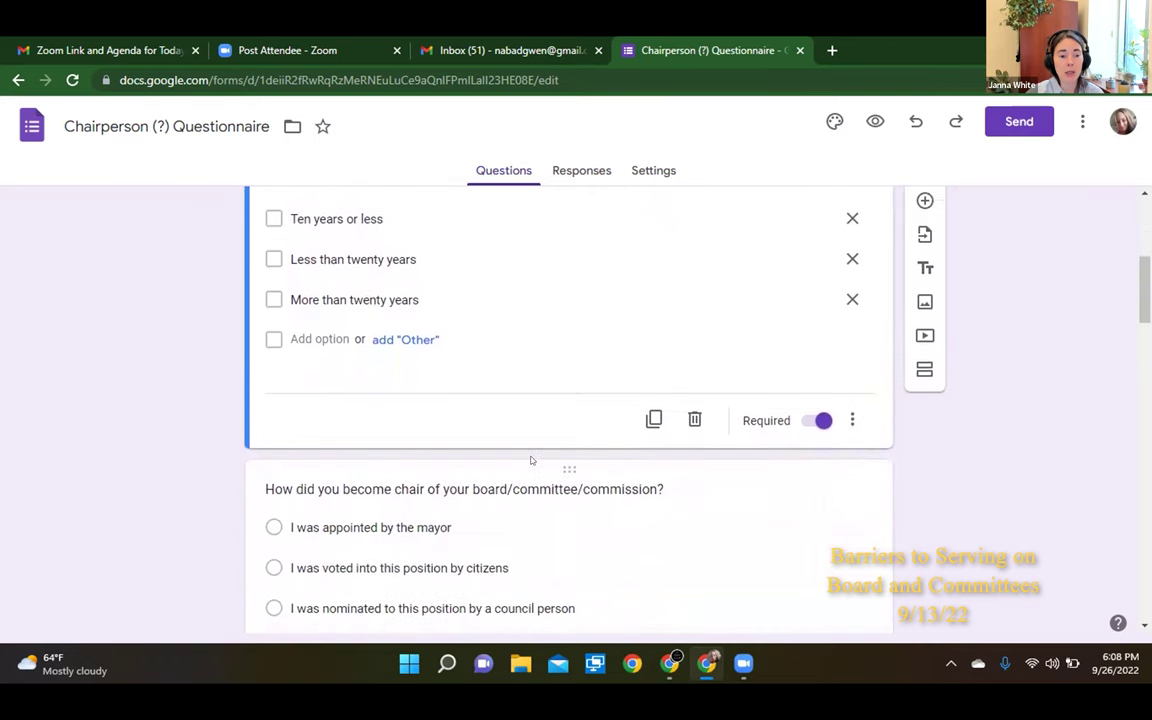
scroll(531, 451, "down", 1)
scroll(531, 451, "down", 1)
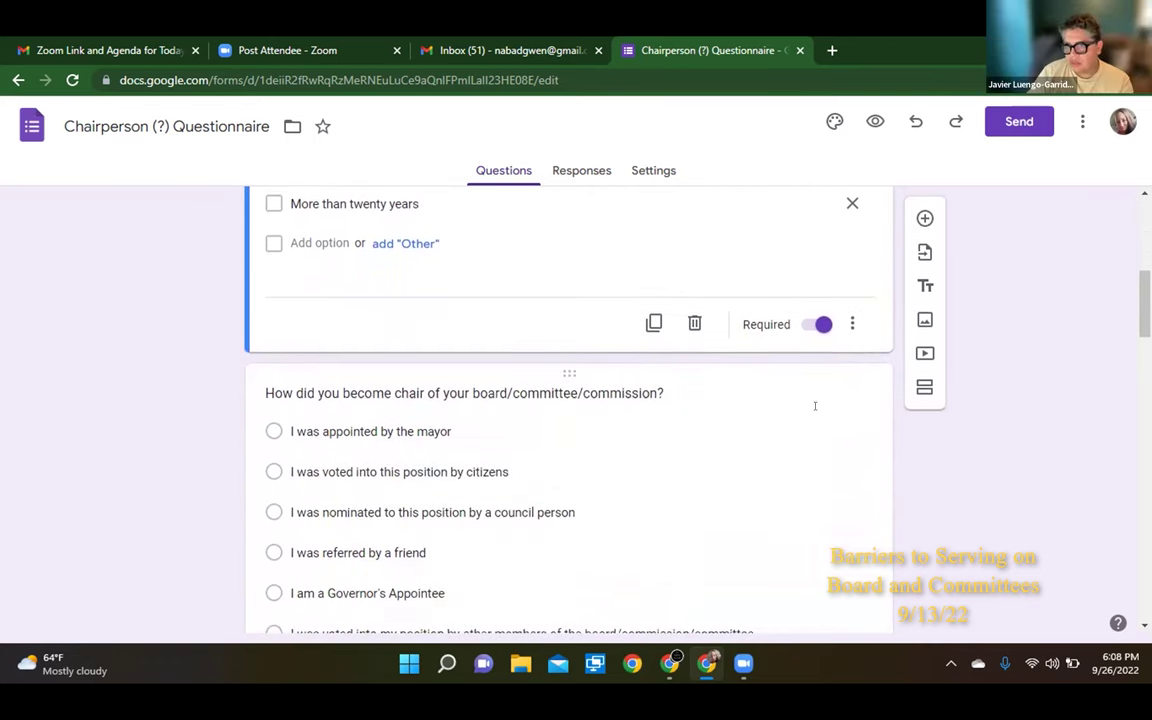
scroll(813, 408, "down", 2)
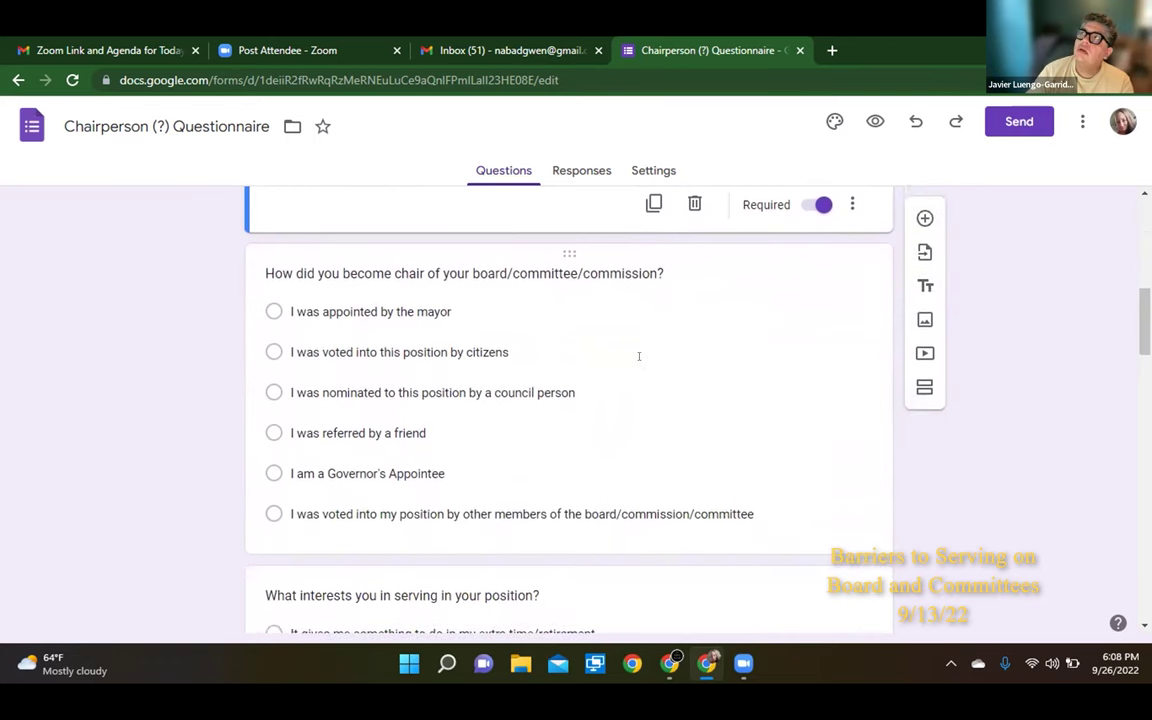
left_click(640, 366)
scroll(639, 360, "up", 3)
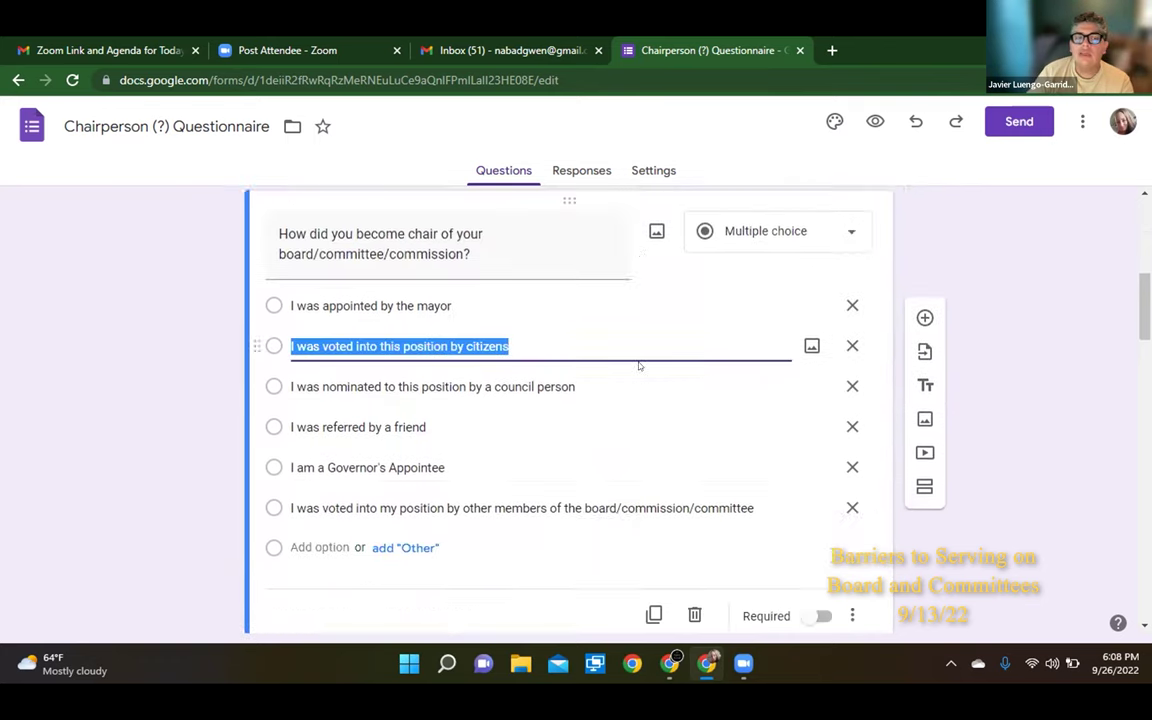
left_click(441, 397)
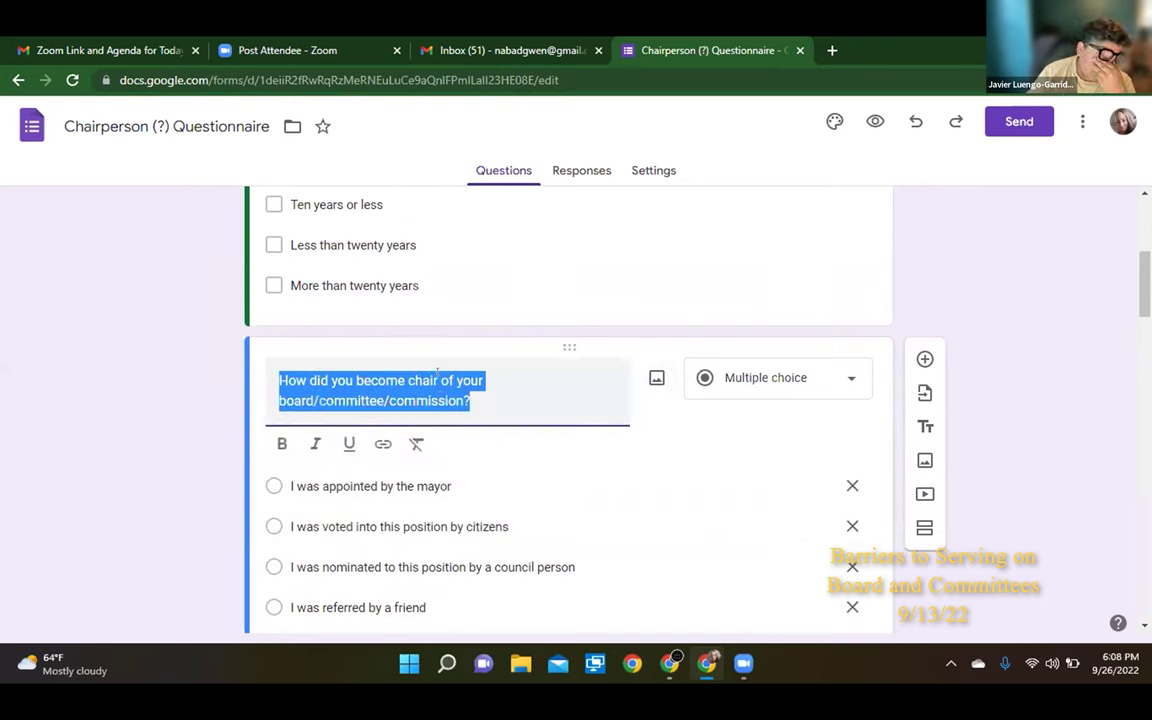
left_click(438, 377)
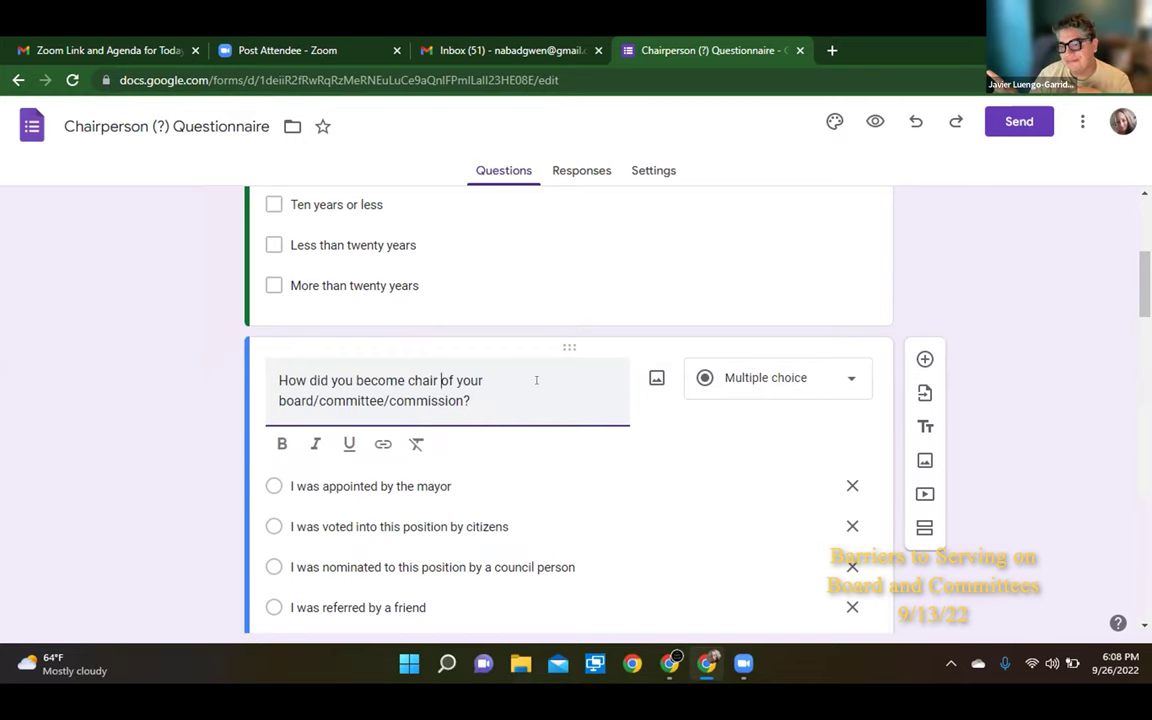
scroll(536, 380, "down", 1)
scroll(536, 380, "down", 1)
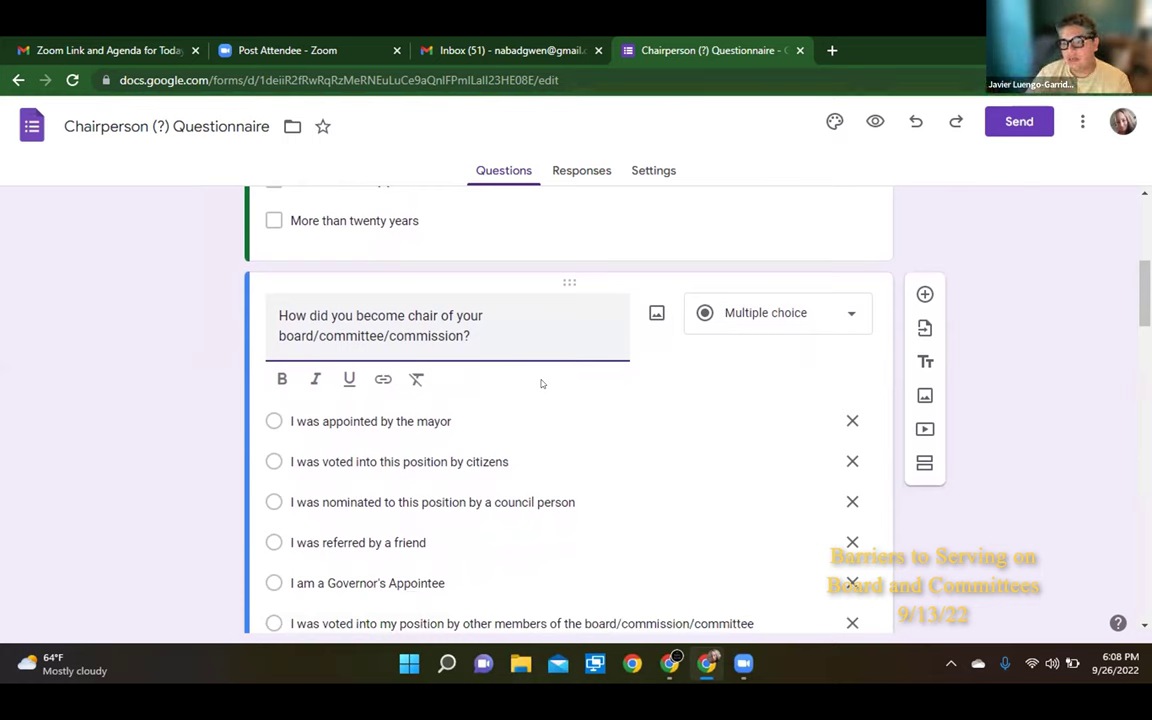
left_click(178, 446)
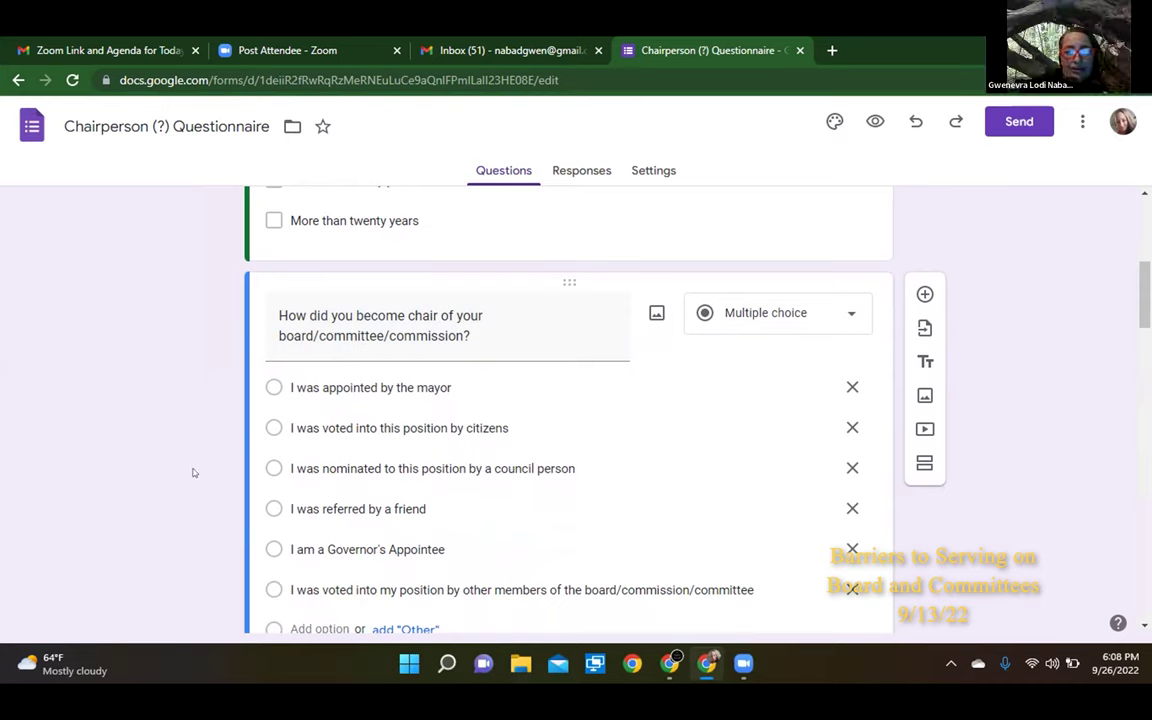
scroll(194, 472, "down", 1)
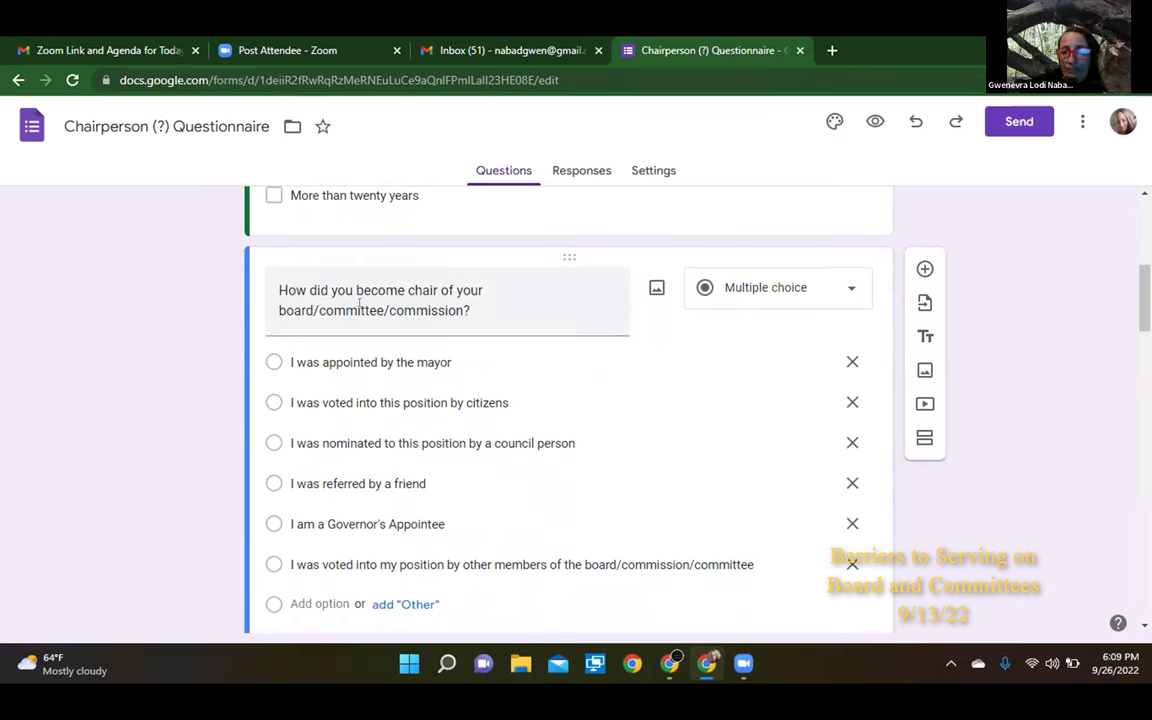
scroll(380, 302, "up", 1)
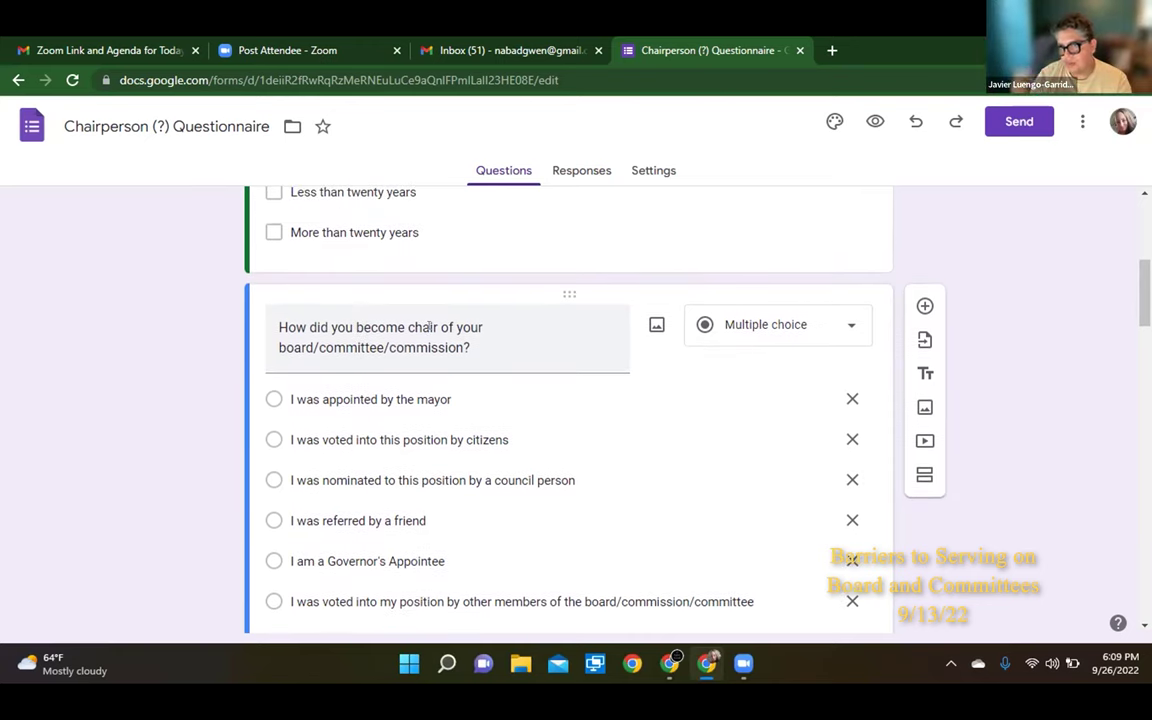
left_click(428, 327)
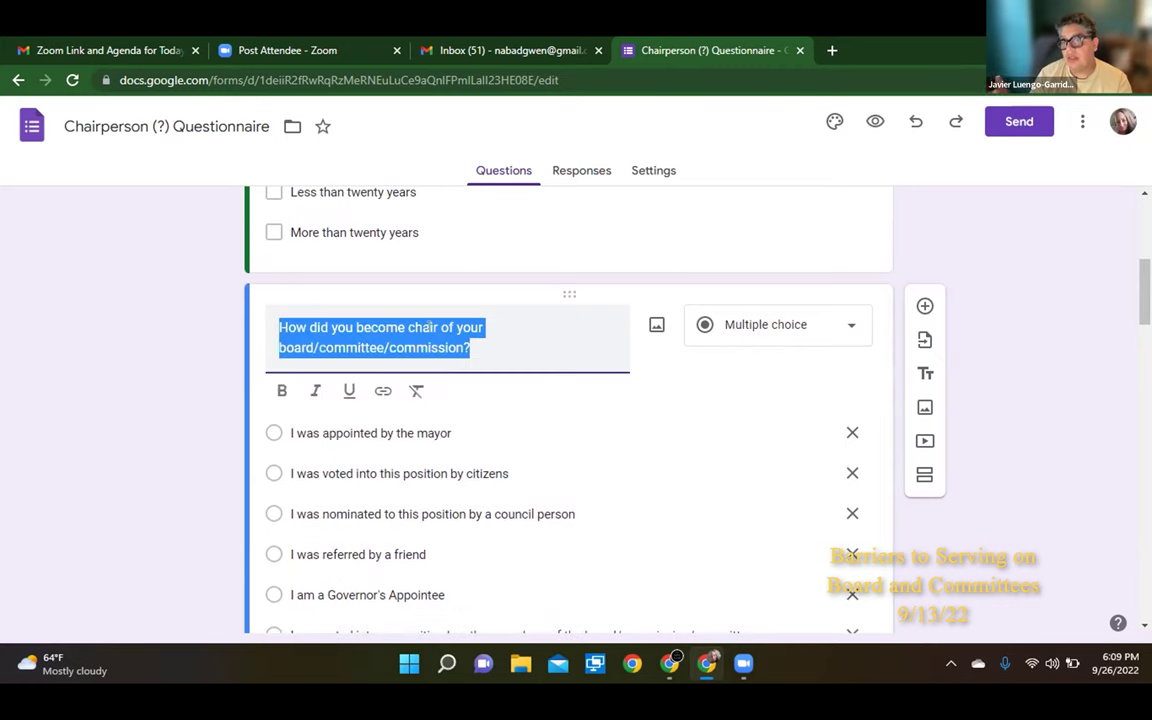
scroll(428, 327, "up", 3)
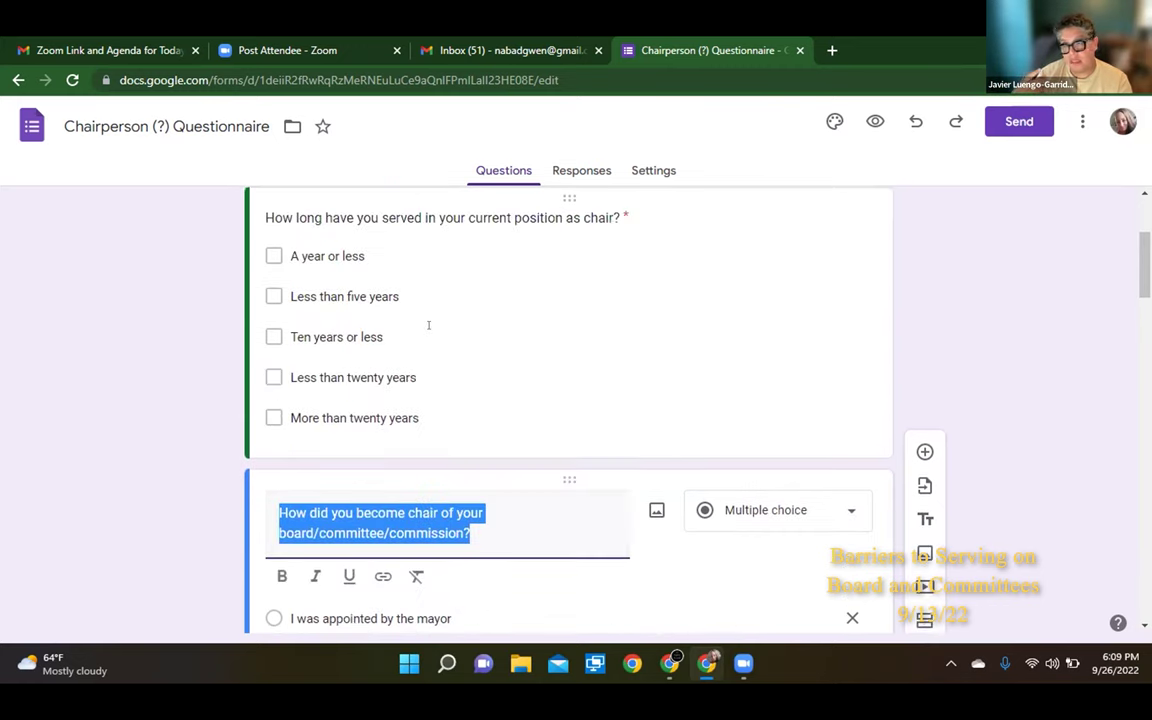
scroll(428, 327, "down", 3)
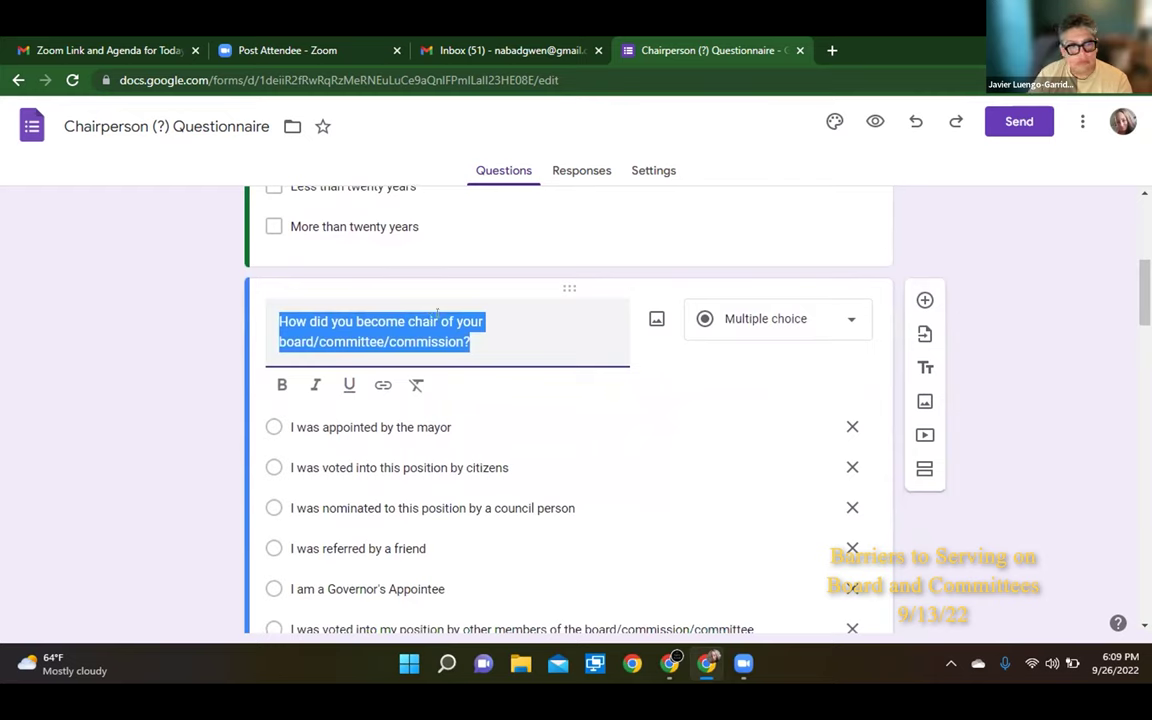
left_click(169, 378)
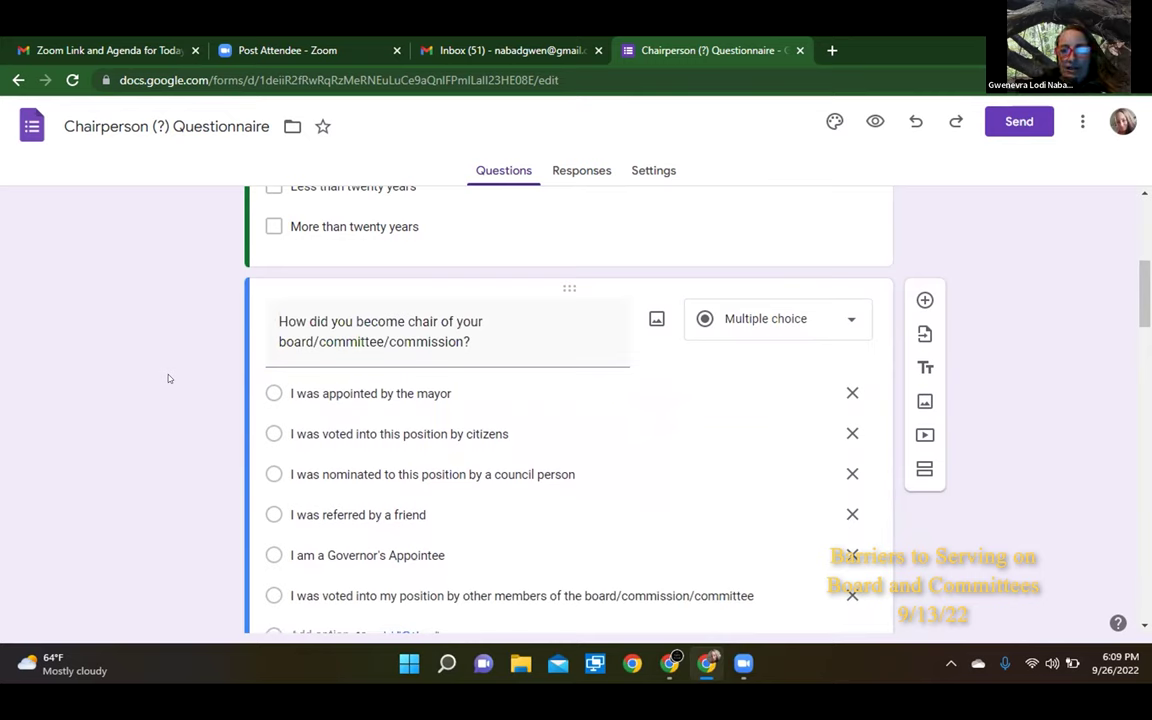
scroll(169, 378, "up", 1)
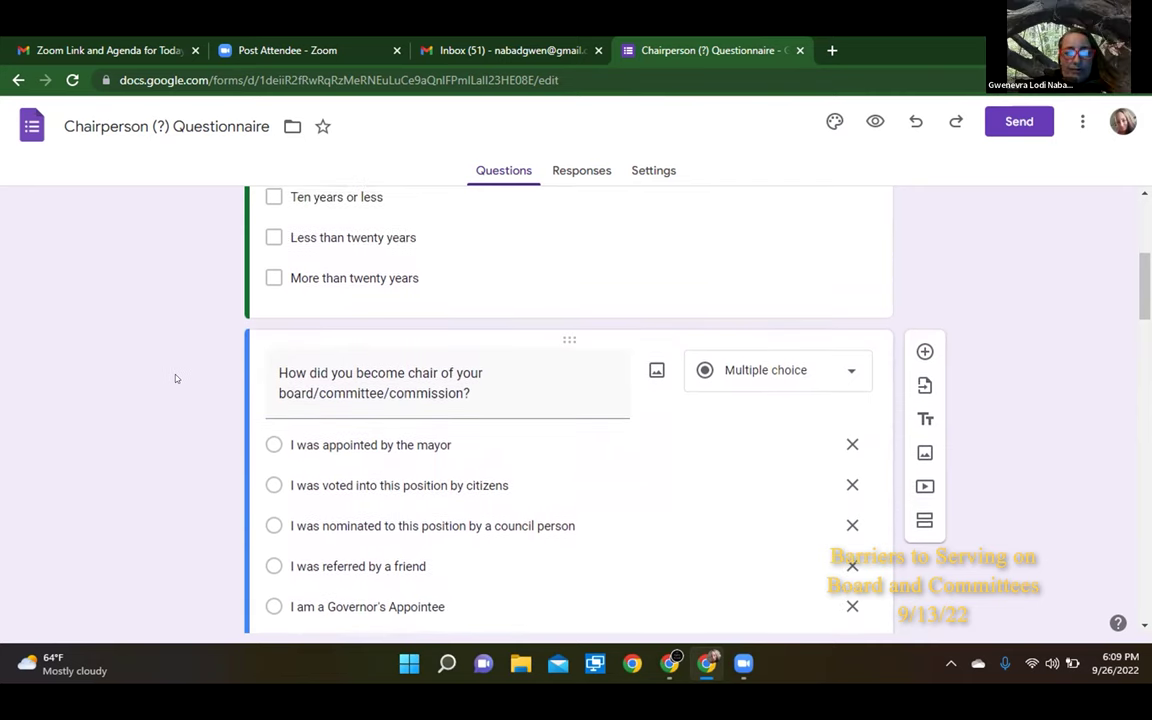
left_click(142, 125)
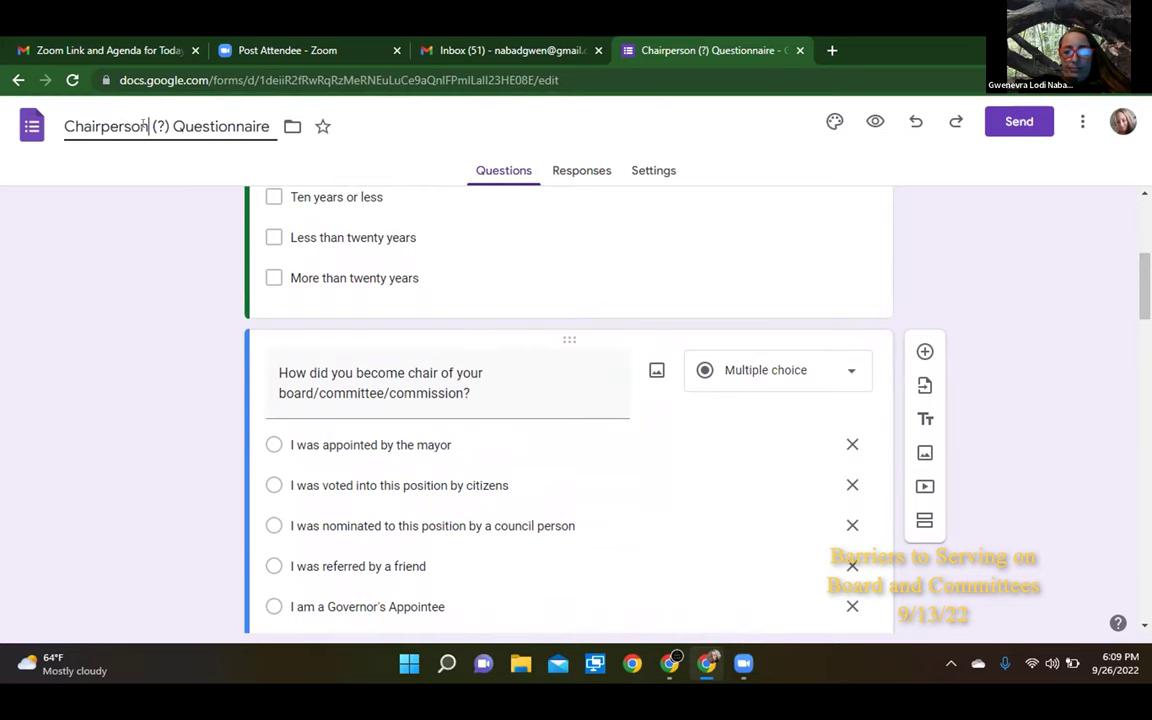
type("?")
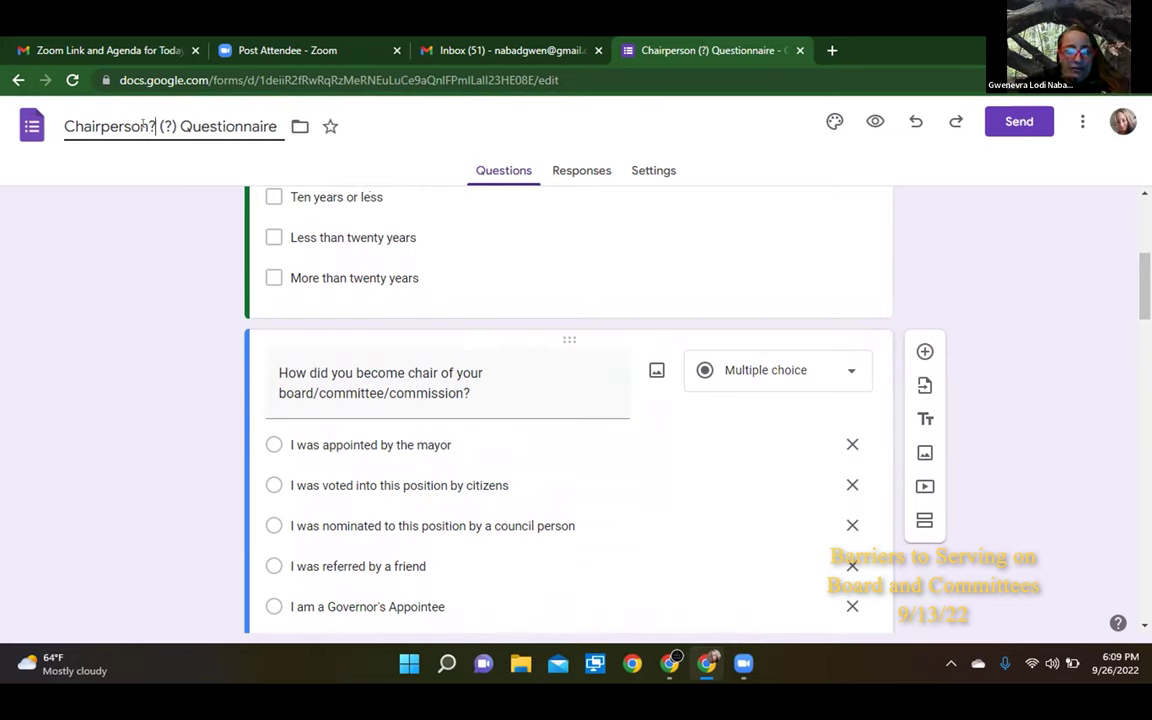
key("BackSpace")
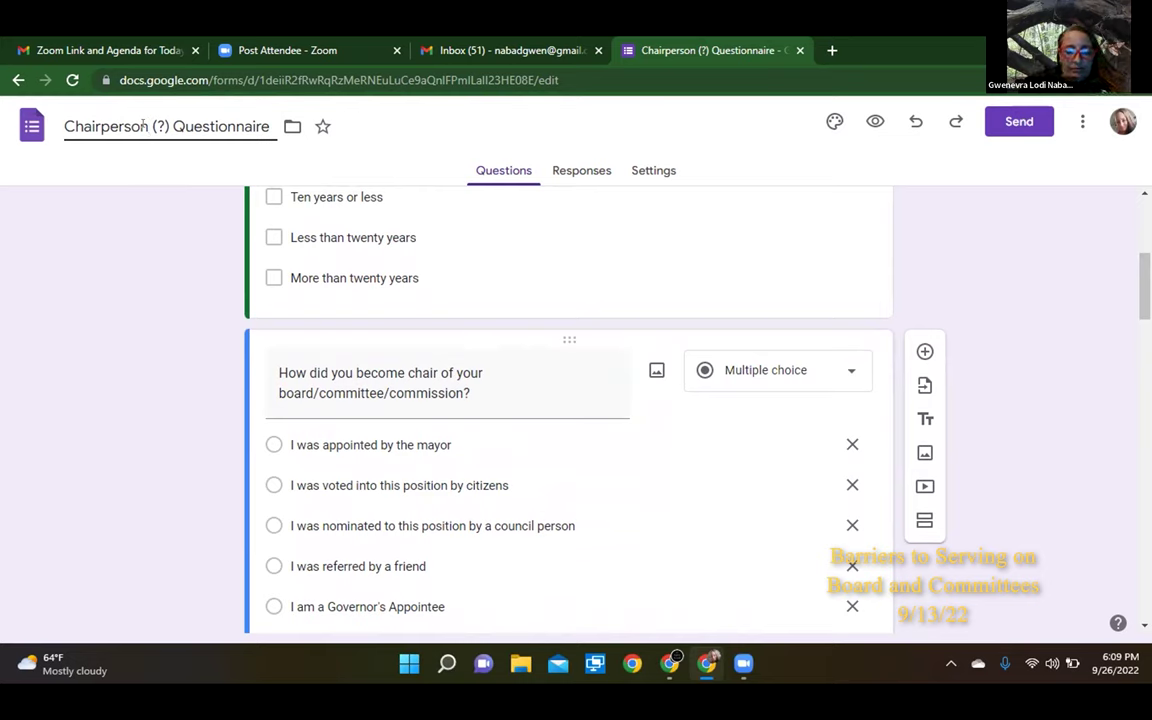
type("?")
key("BackSpace")
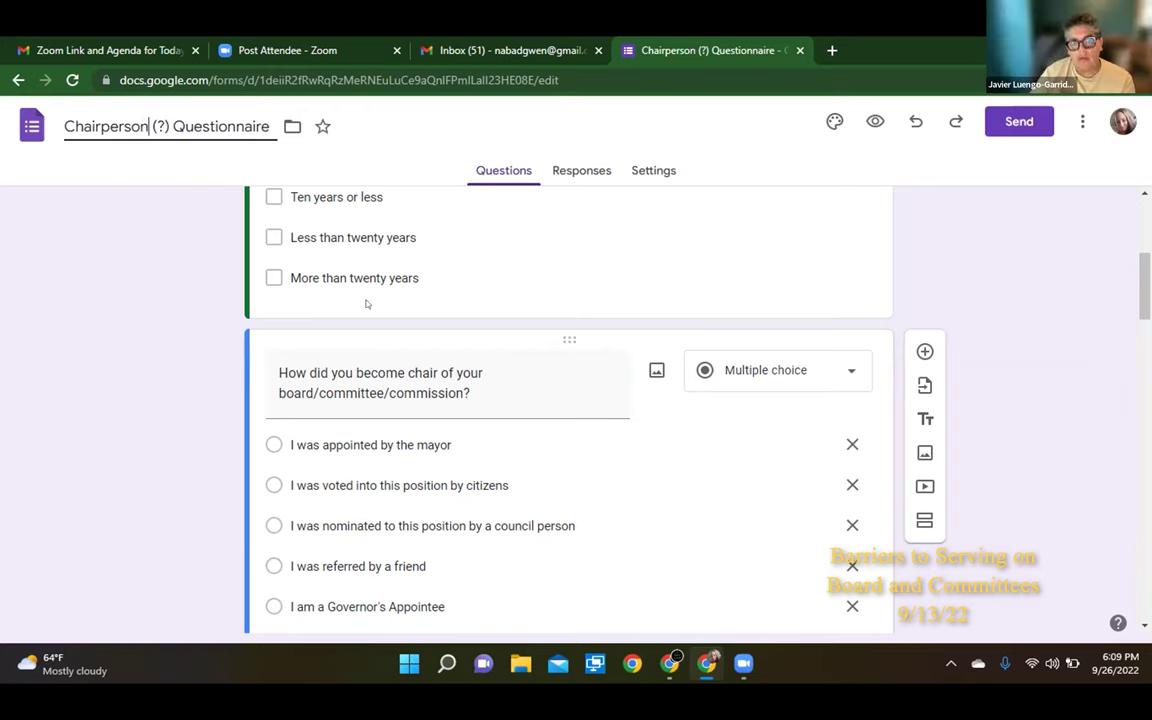
Replace "chair" with "a member" in the question "How did you become chair of your board/committee/commission?".
left_click(425, 372)
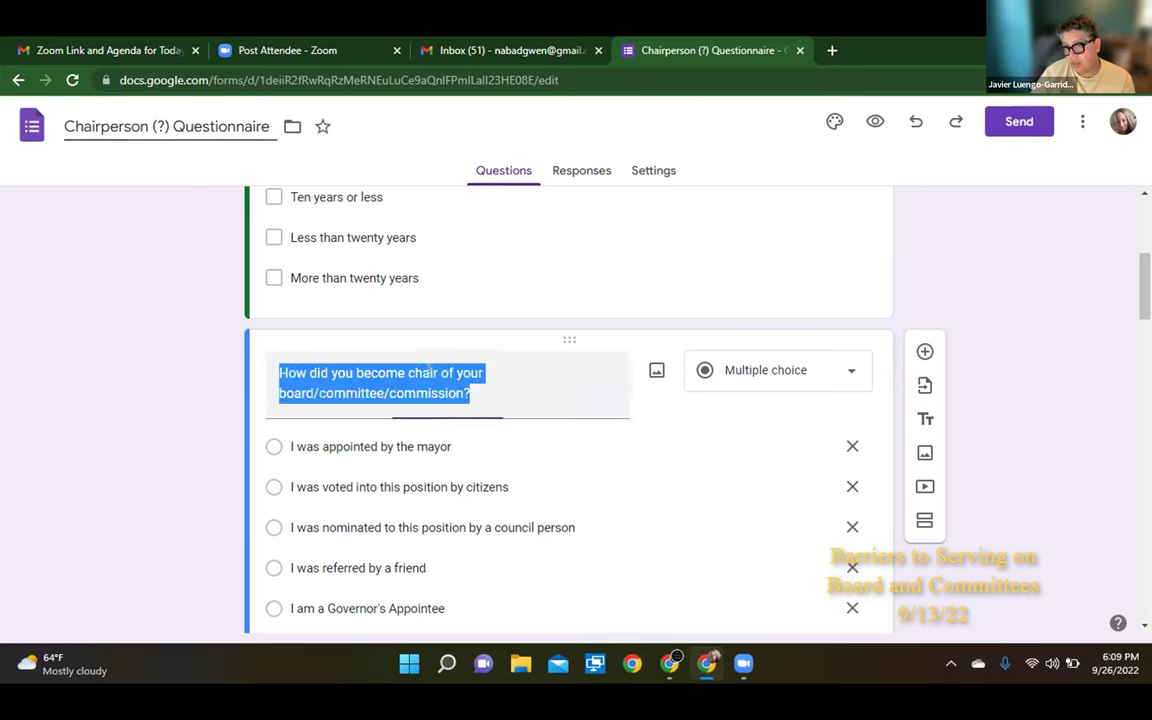
left_click(428, 372)
key("BackSpace")
key("BackSpace")
key("BackSpace")
key("Delete")
key("Delete")
type("a member")
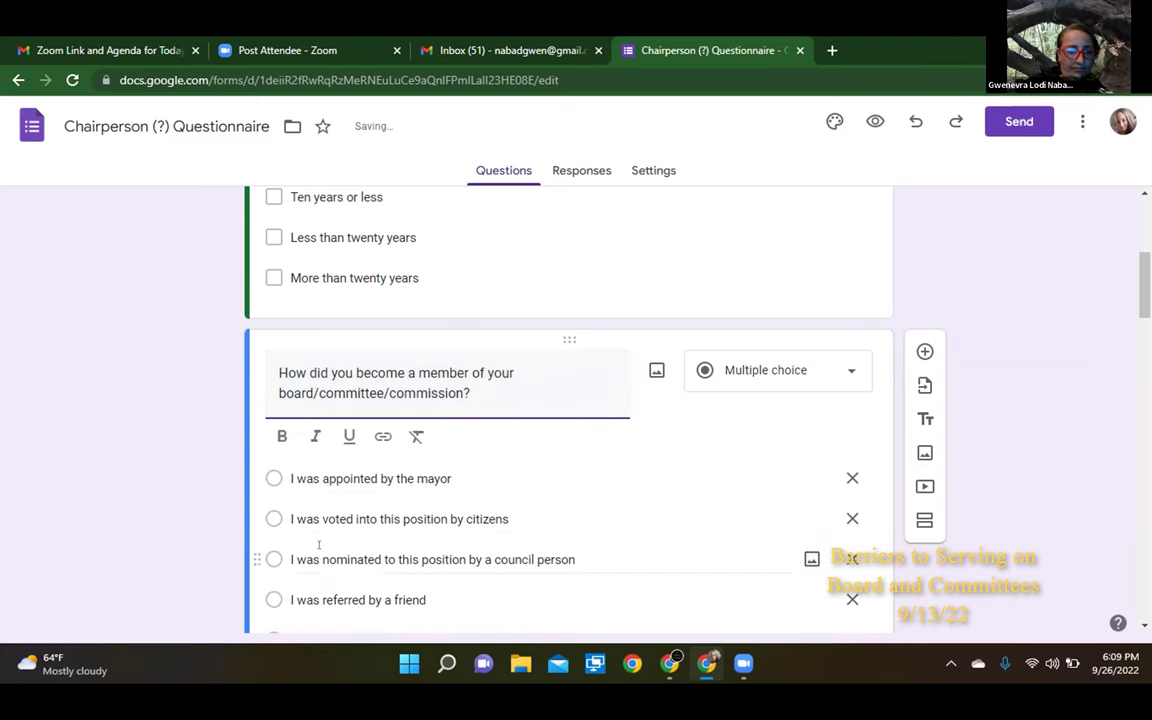
left_click(194, 501)
Examine the answer options listed under the question about becoming a member of the board/committee/commission.
scroll(196, 502, "down", 1)
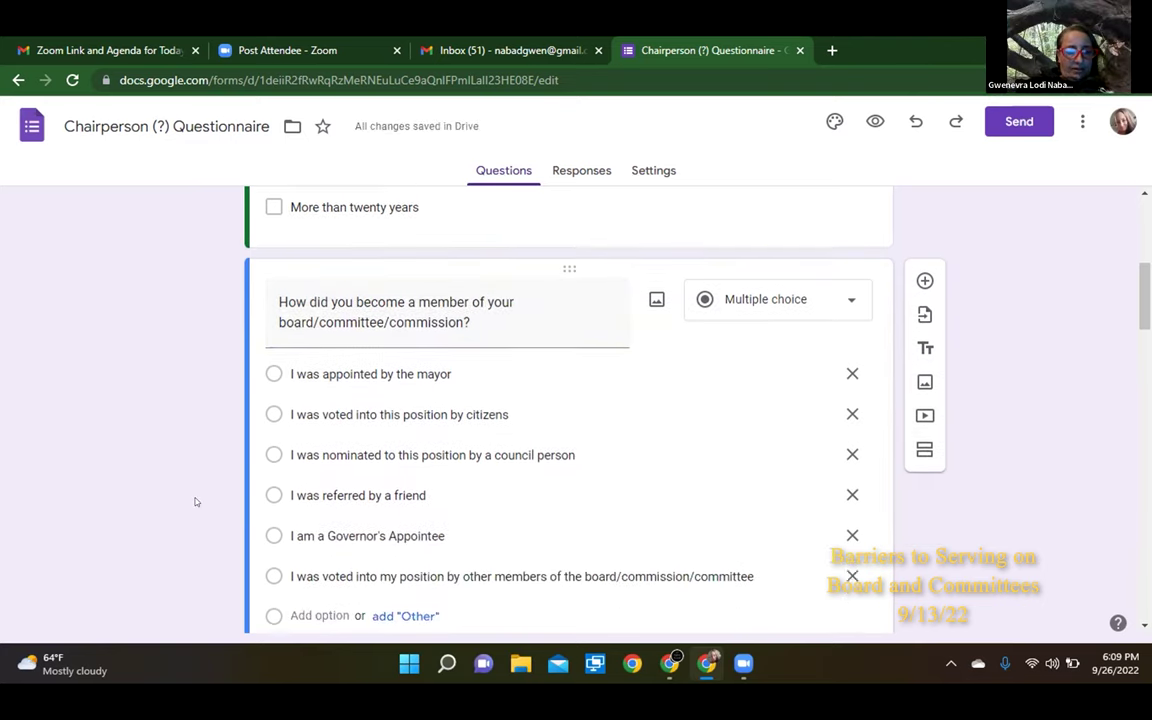
scroll(196, 502, "down", 1)
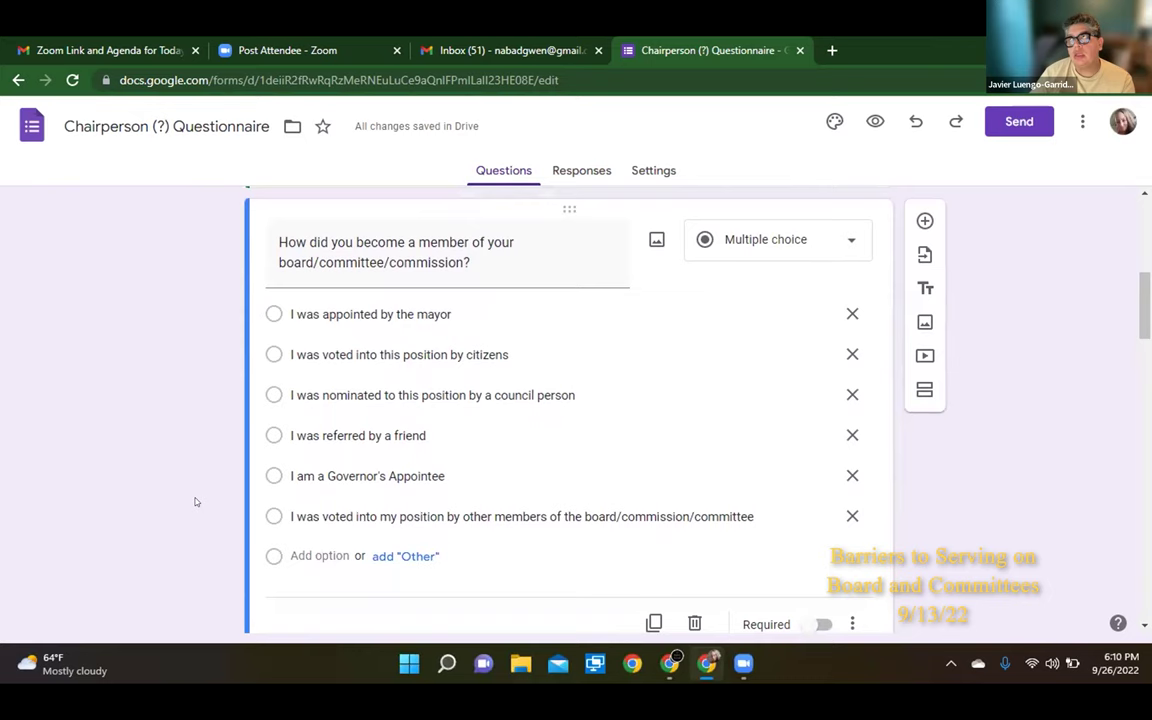
scroll(196, 502, "up", 1)
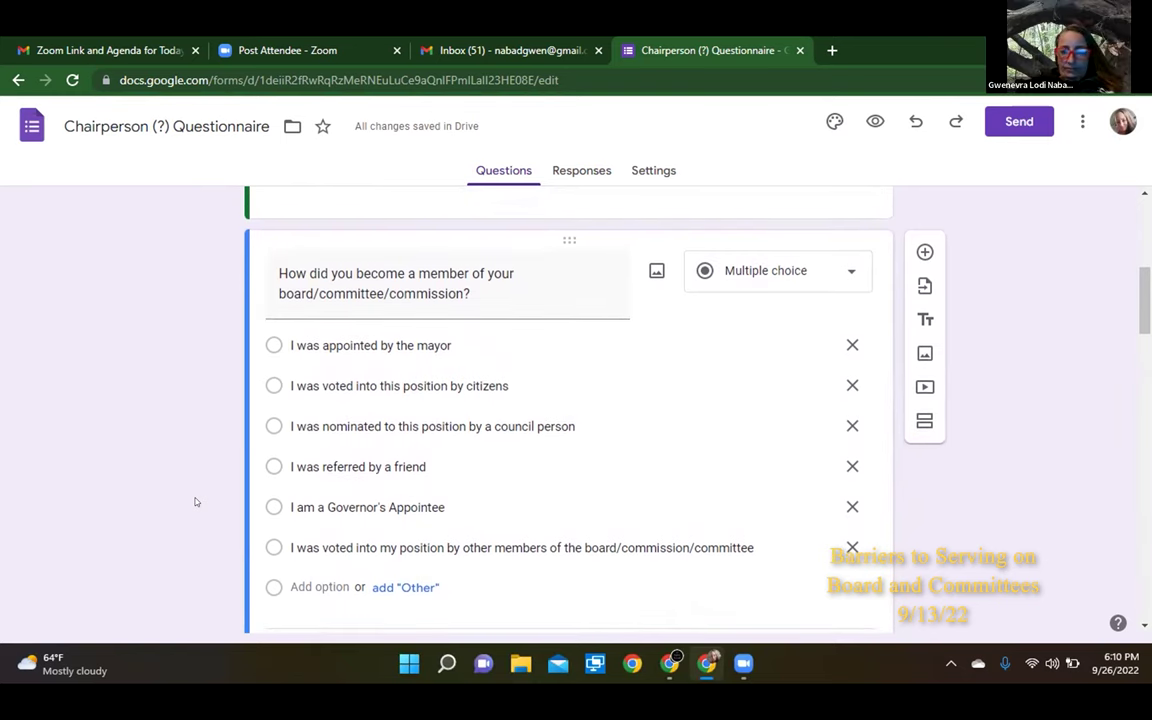
scroll(196, 502, "down", 2)
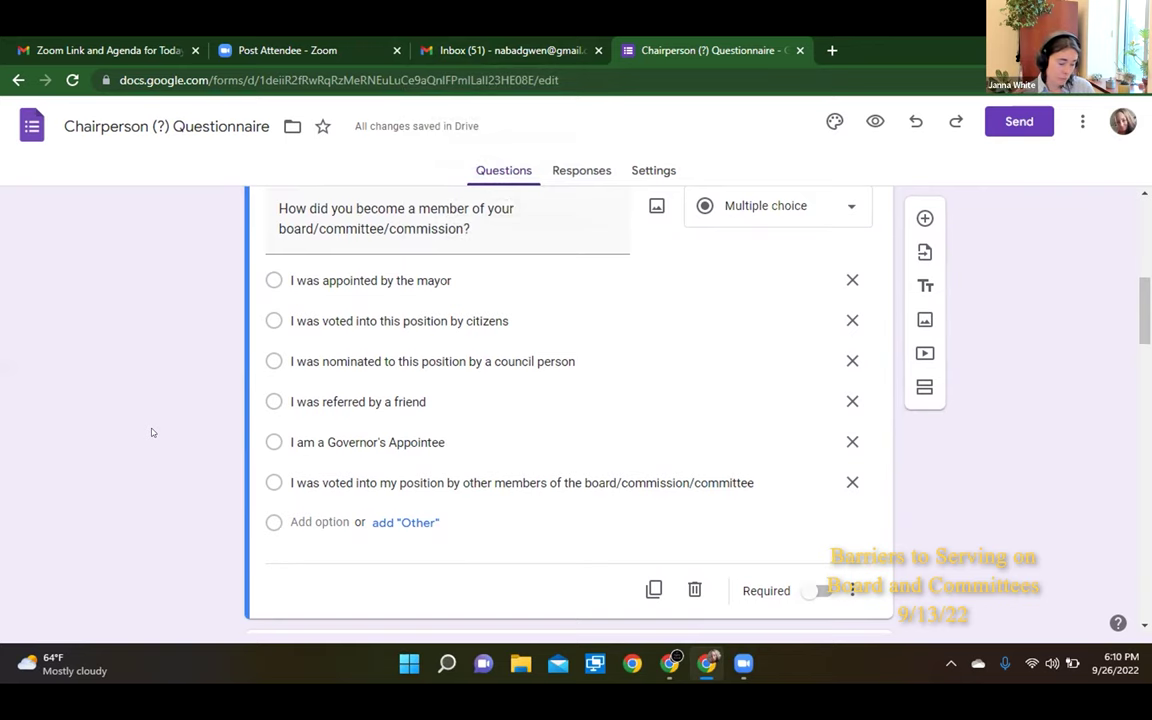
scroll(152, 432, "down", 1)
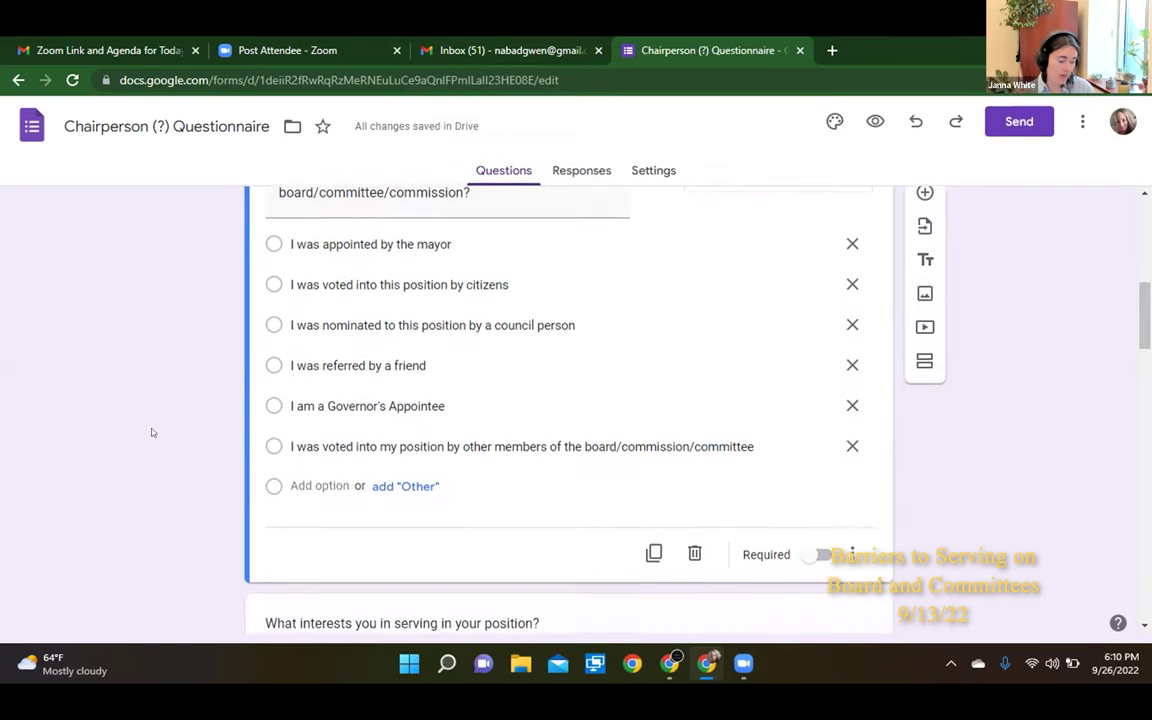
scroll(152, 432, "up", 1)
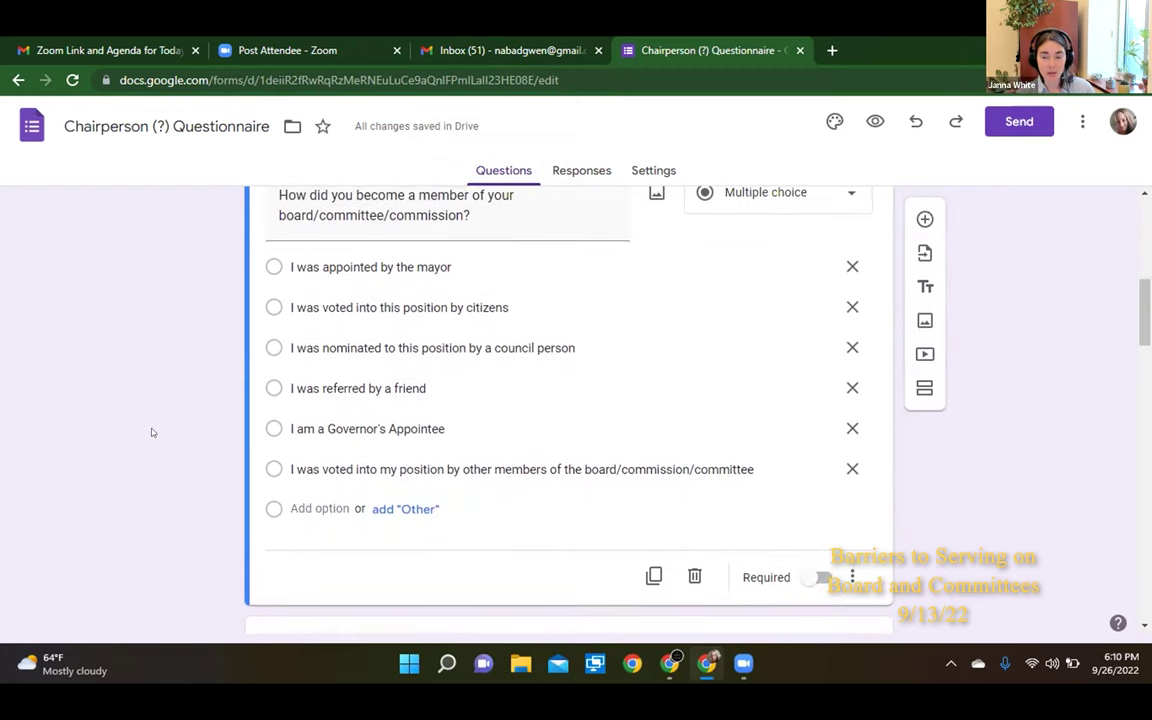
scroll(152, 432, "up", 1)
scroll(152, 432, "up", 1)
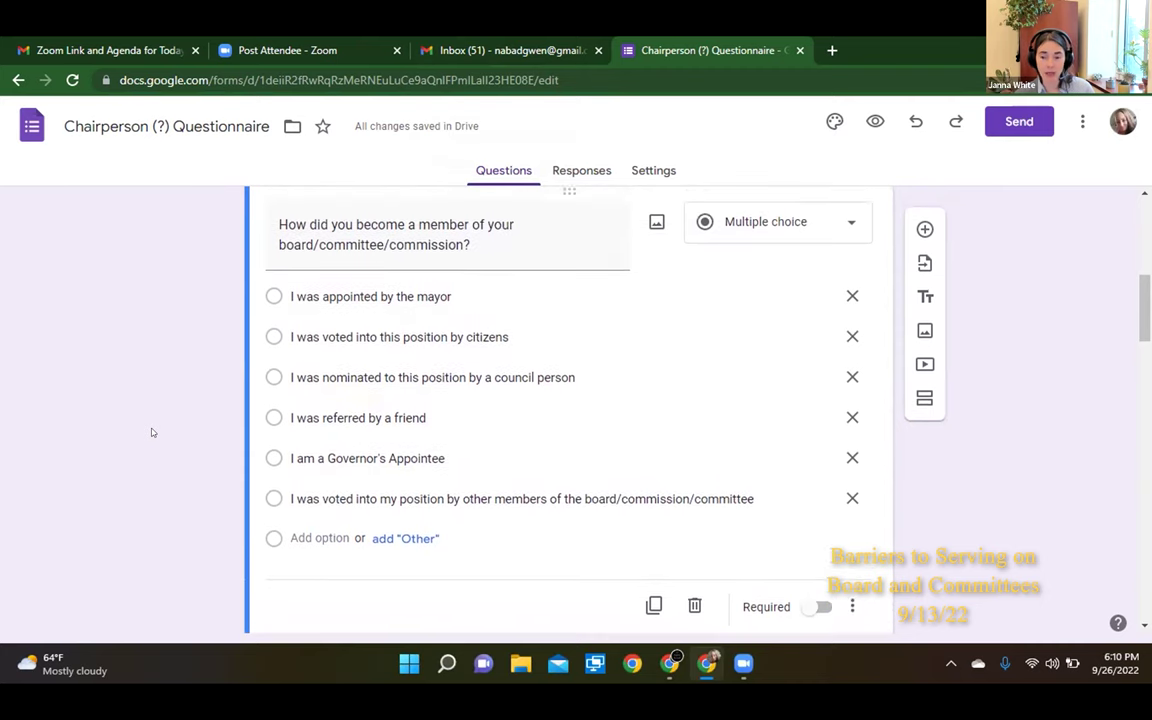
scroll(152, 432, "up", 1)
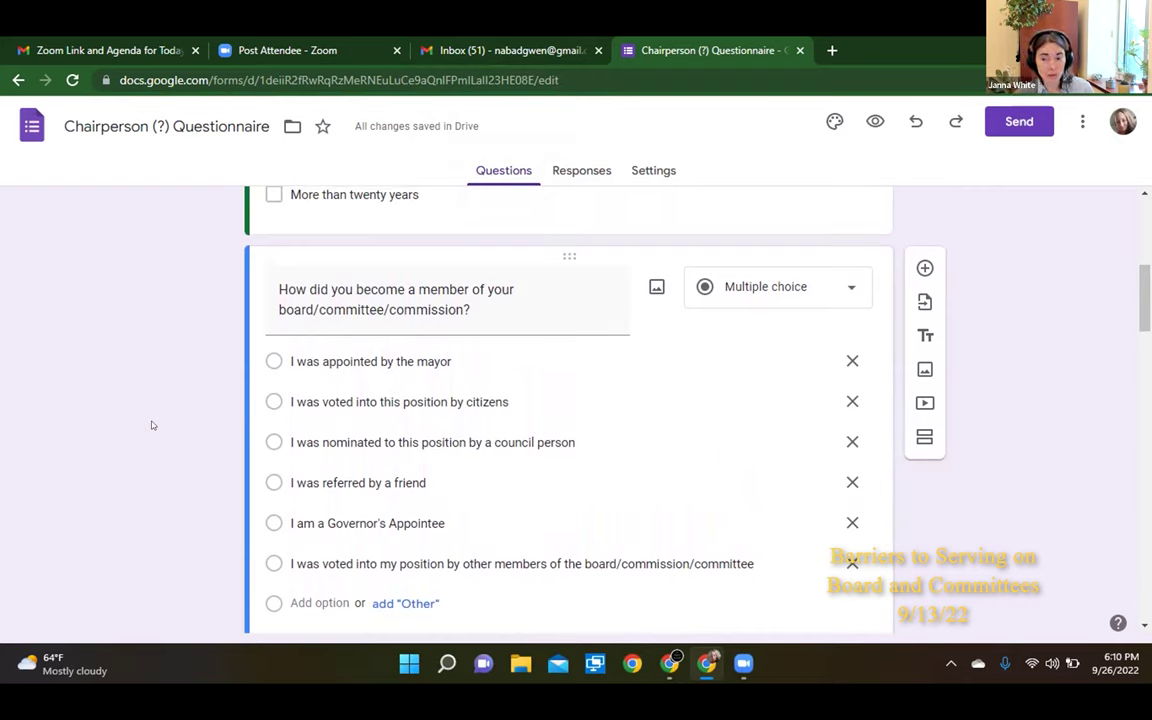
Remove "Chairperson (?)" from the form's name, leaving only "Questionnaire".
left_click(170, 117)
key("BackSpace")
key("BackSpace")
key("BackSpace")
key("BackSpace")
key("BackSpace")
key("BackSpace")
key("BackSpace")
key("BackSpace")
key("BackSpace")
key("BackSpace")
key("BackSpace")
key("BackSpace")
key("BackSpace")
key("BackSpace")
key("BackSpace")
key("BackSpace")
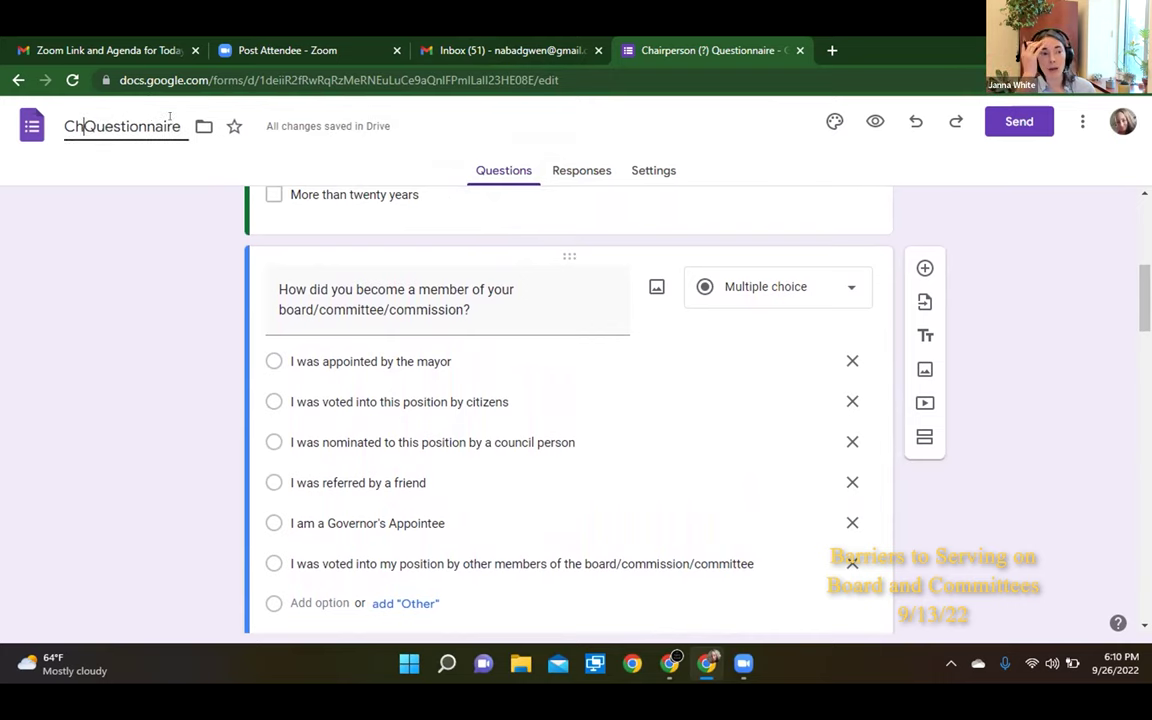
left_click(150, 296)
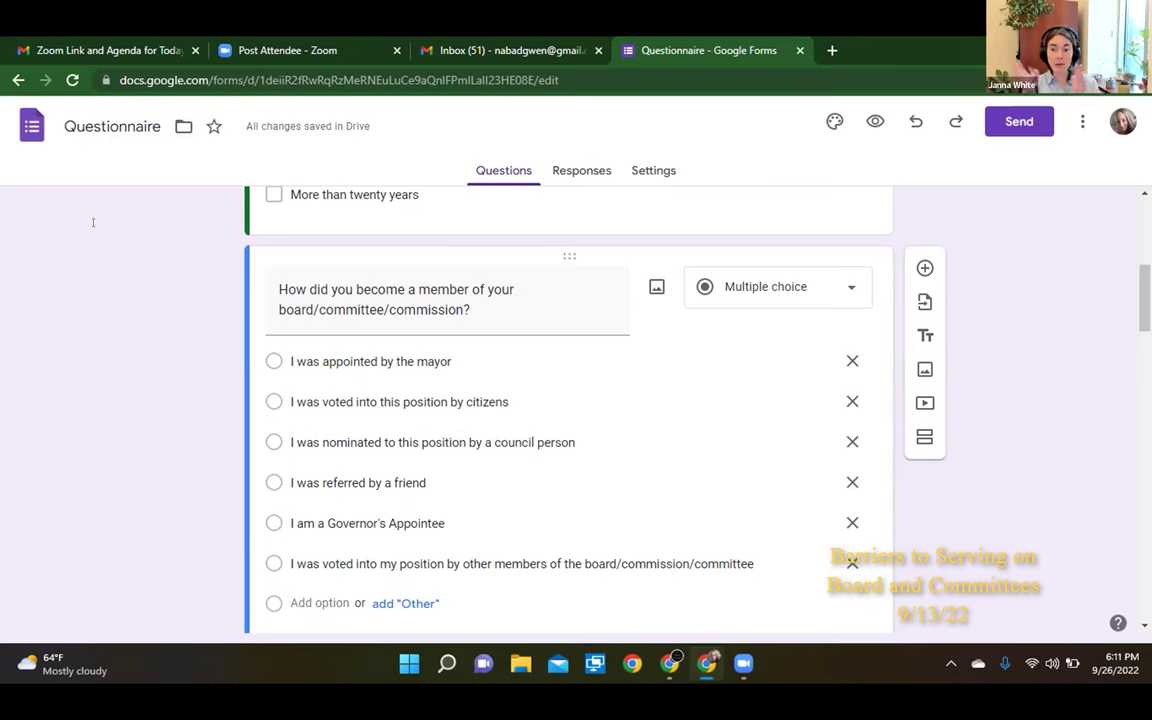
Extend the form's name to "Questionnaire: Current Chairs; Current and Past Members".
left_click(156, 122)
type(": Cu")
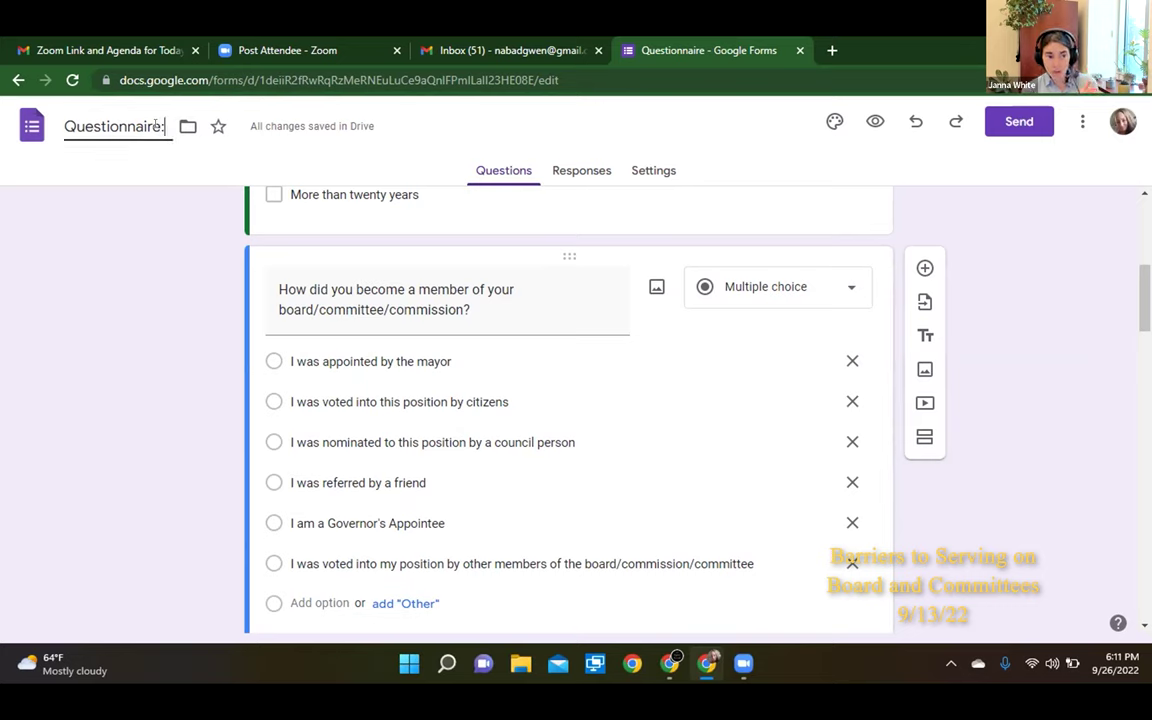
type("rrent")
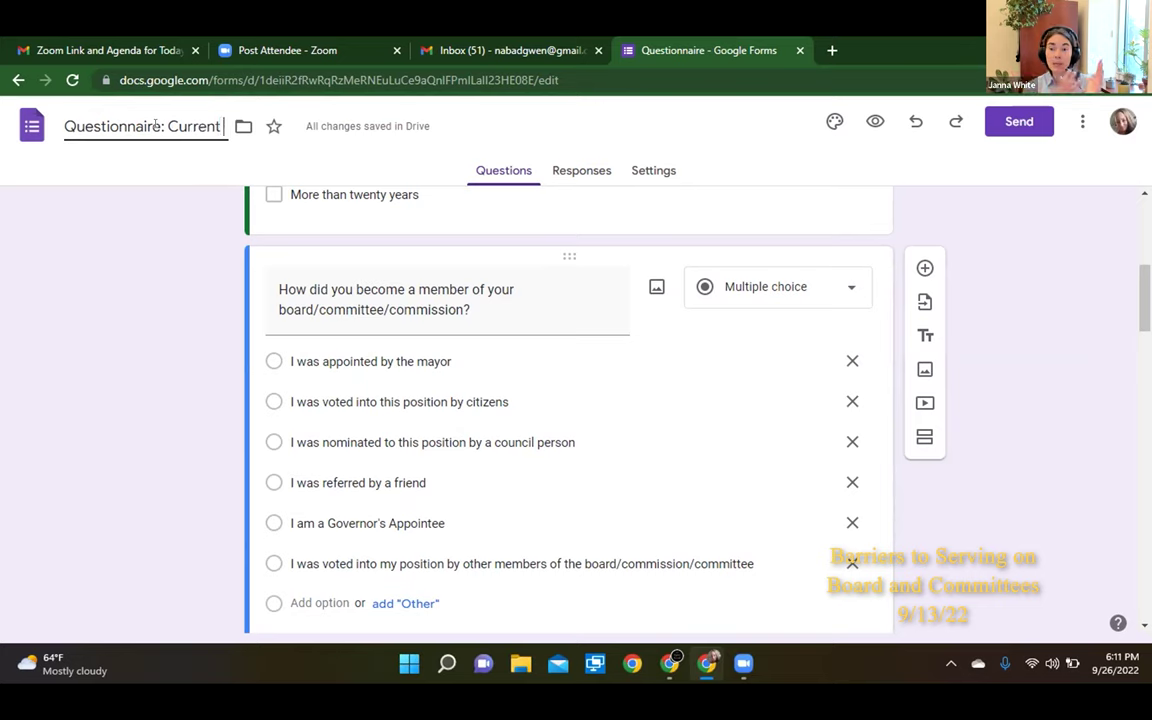
type("Chair")
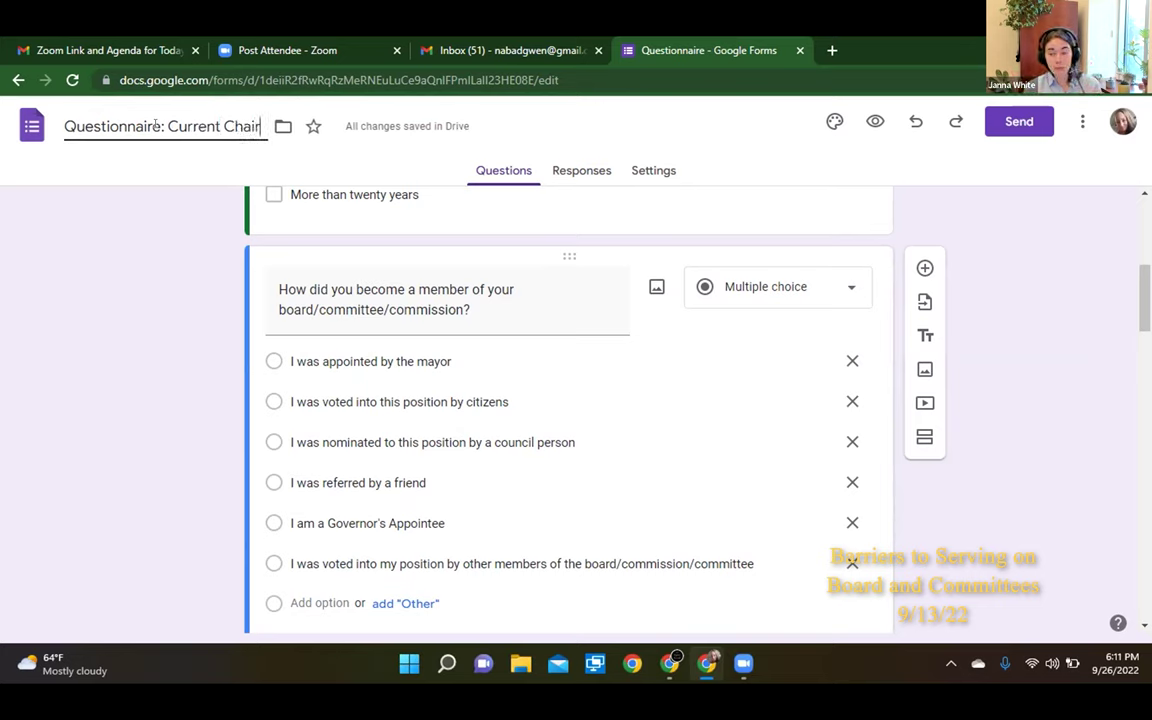
type("s")
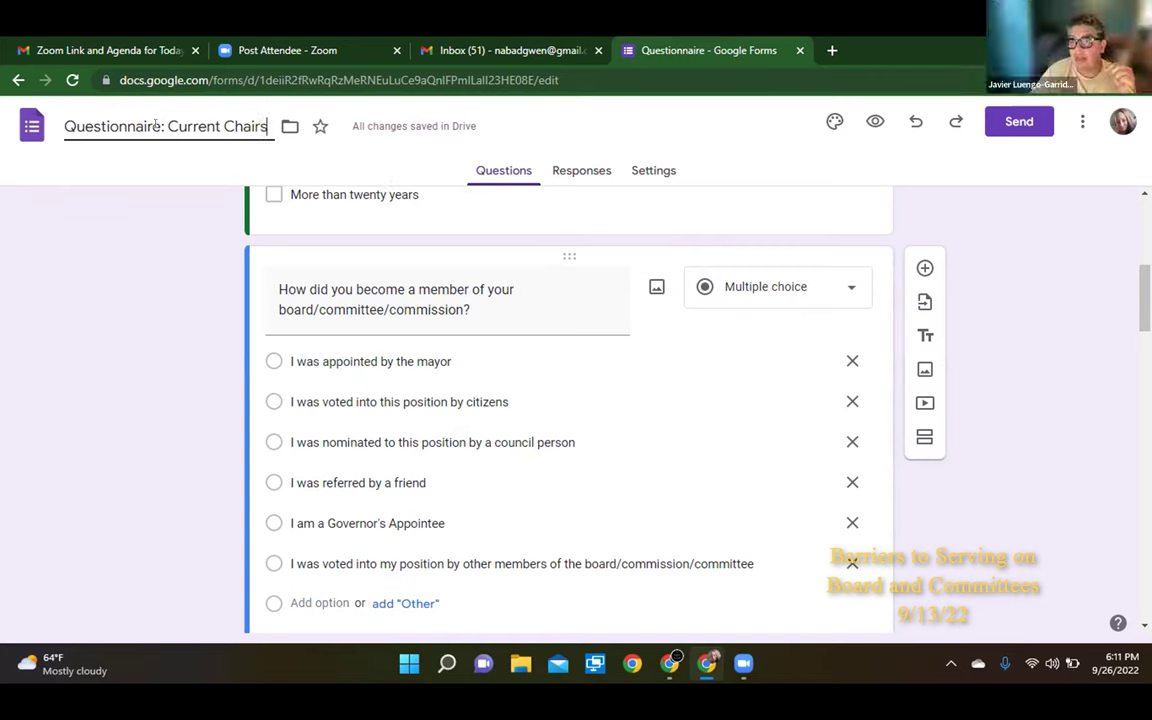
type("; Cu")
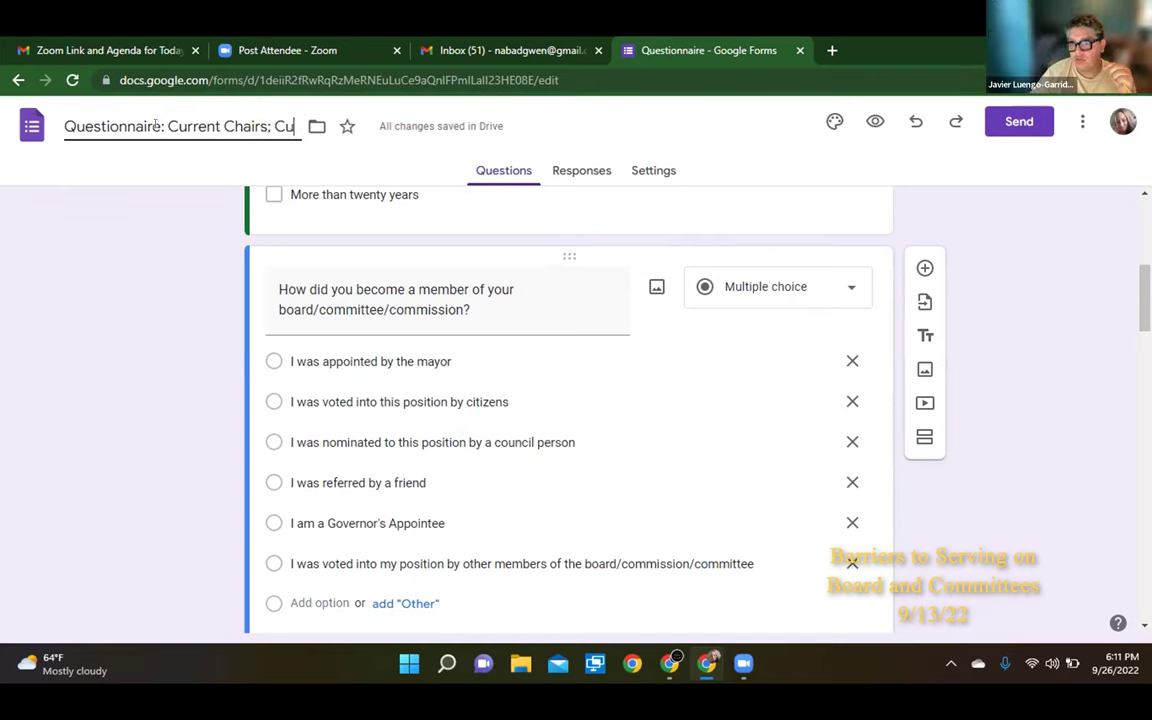
type("rrent and Pat")
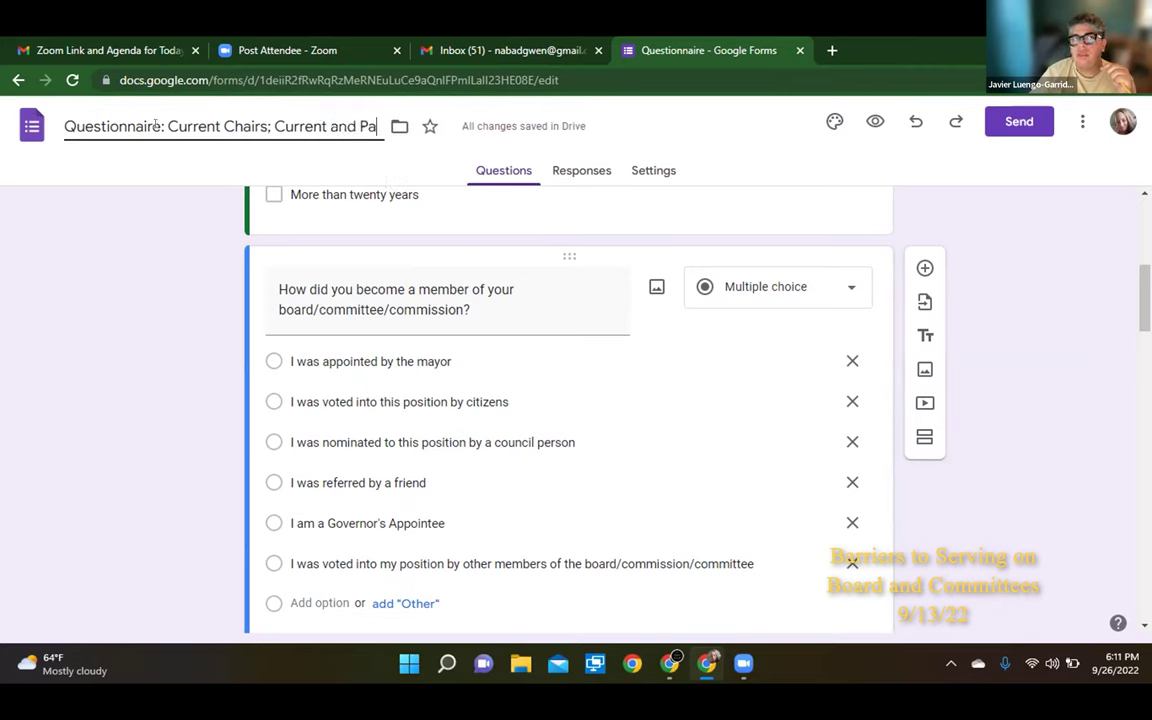
key("BackSpace")
type("st Me")
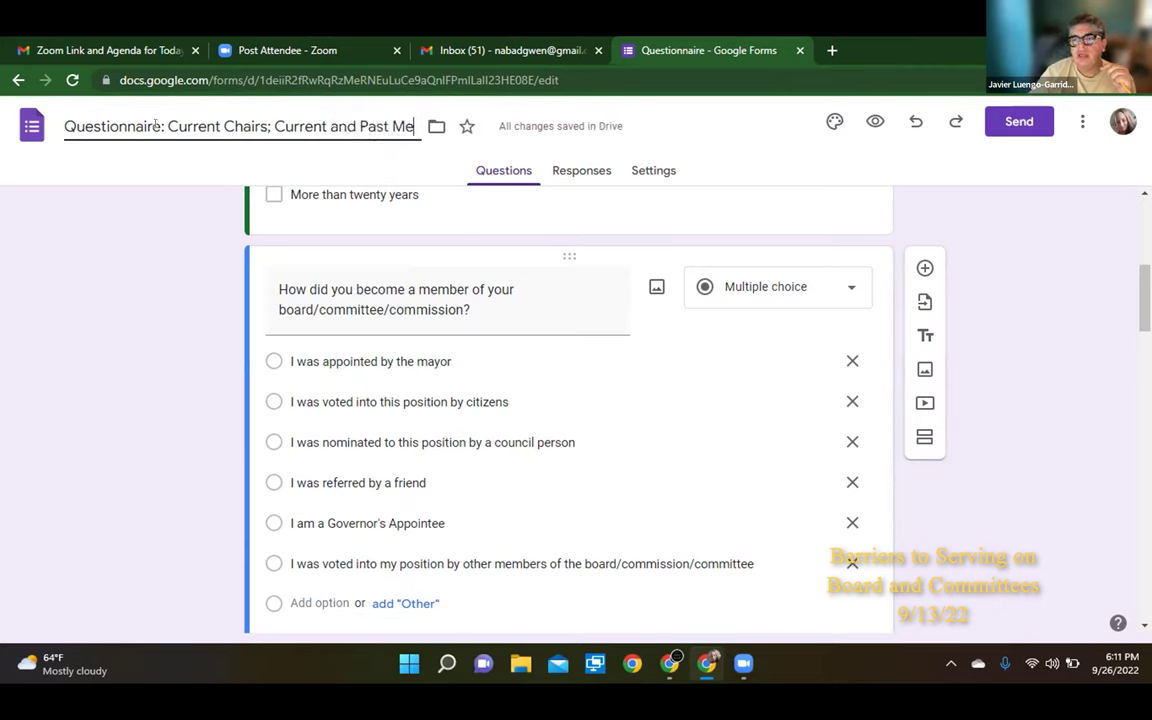
type("mbers")
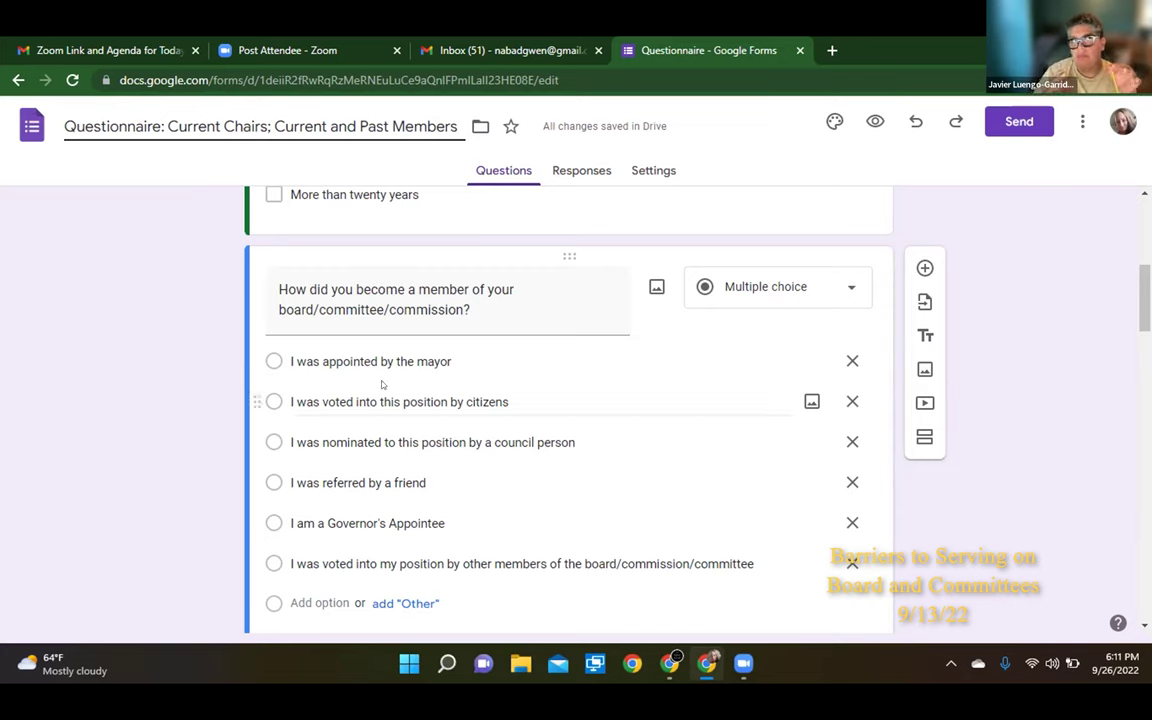
Review the questions on becoming a member and on time served as chair, including their answer options.
triple_click(572, 298)
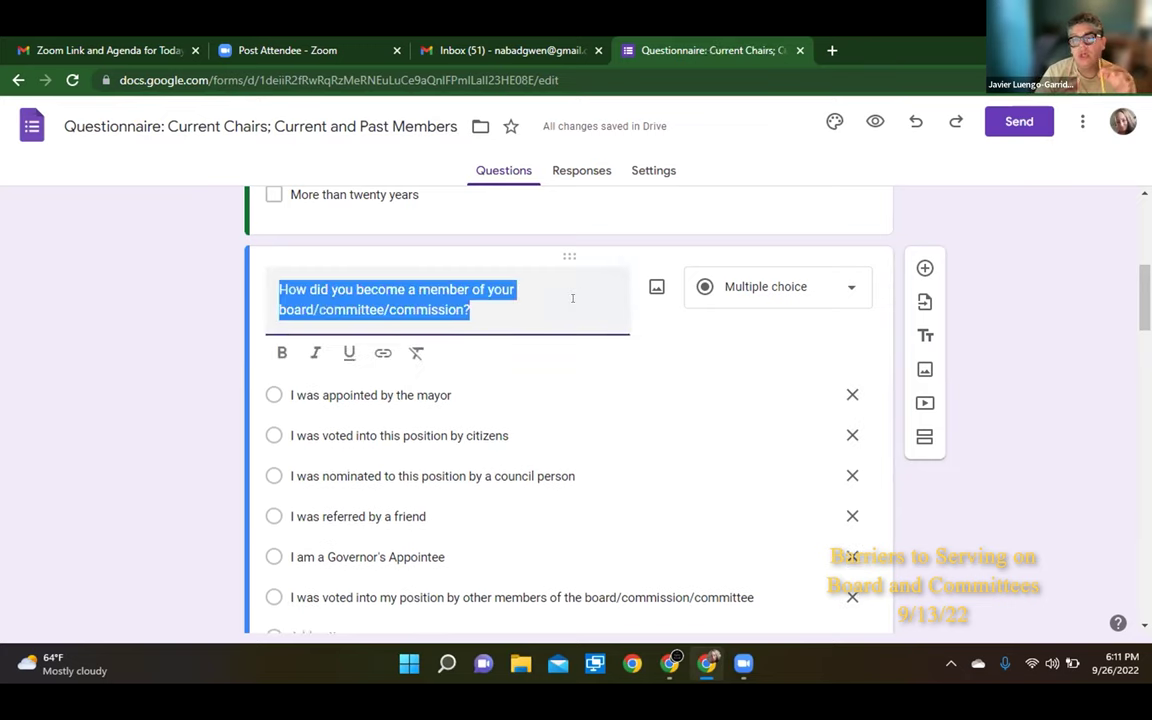
left_click(218, 343)
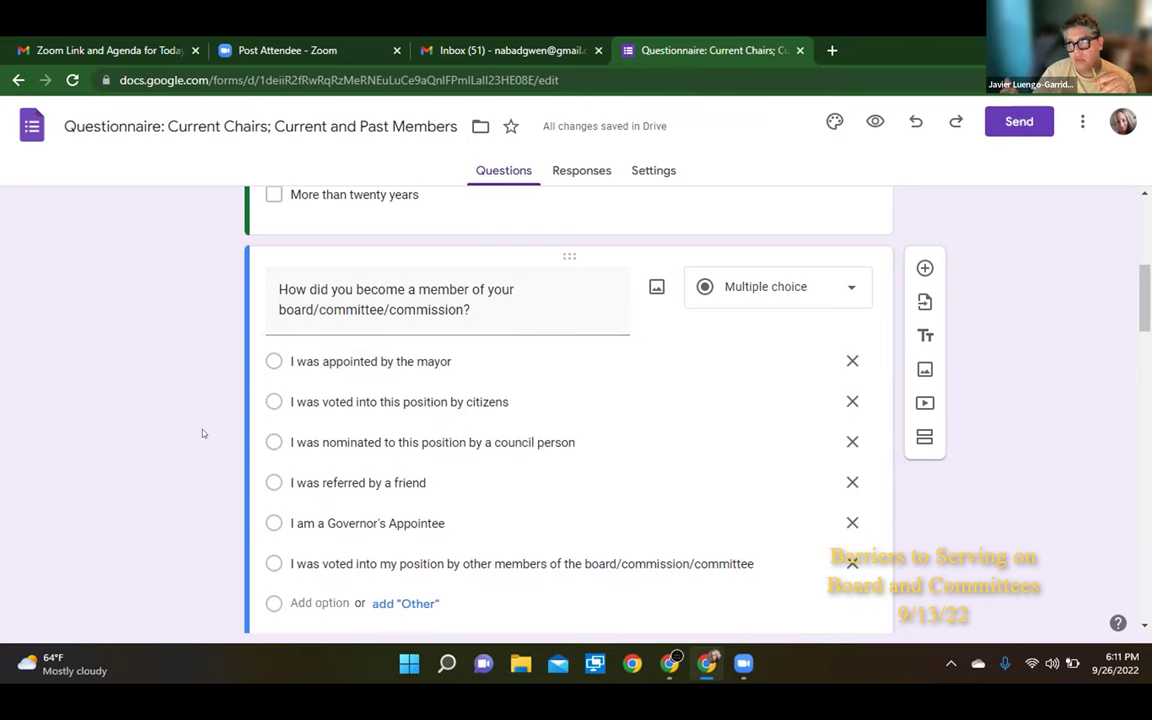
scroll(203, 433, "down", 1)
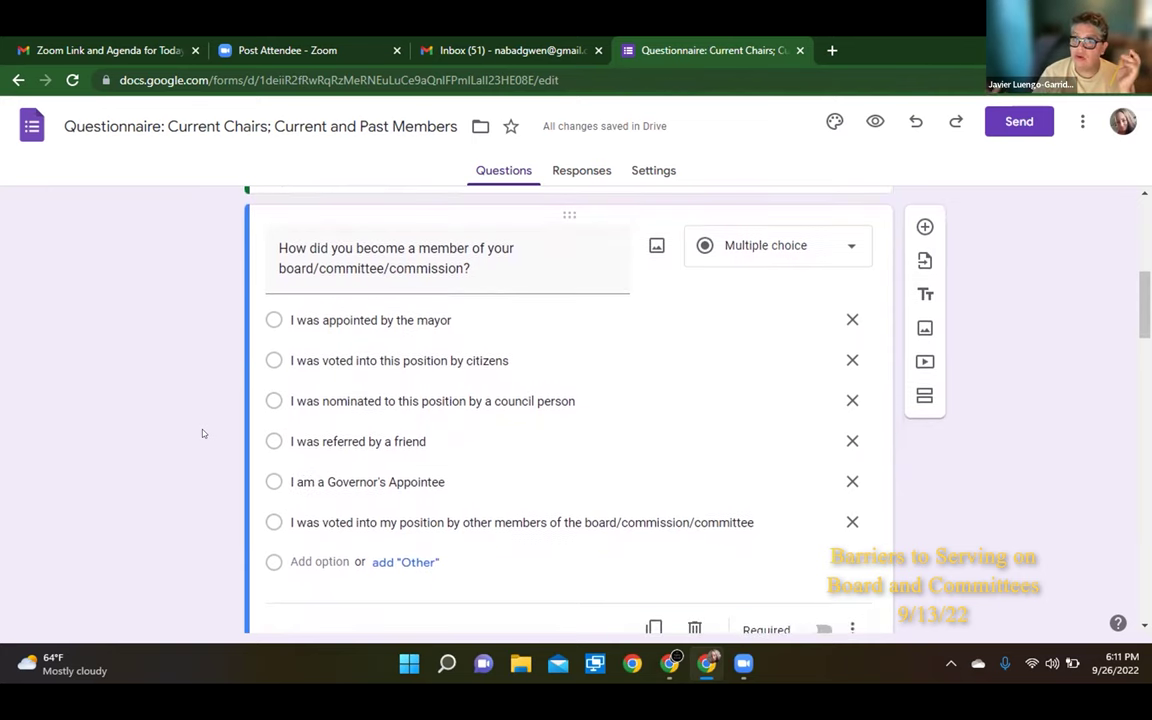
scroll(203, 433, "up", 1)
scroll(203, 433, "up", 3)
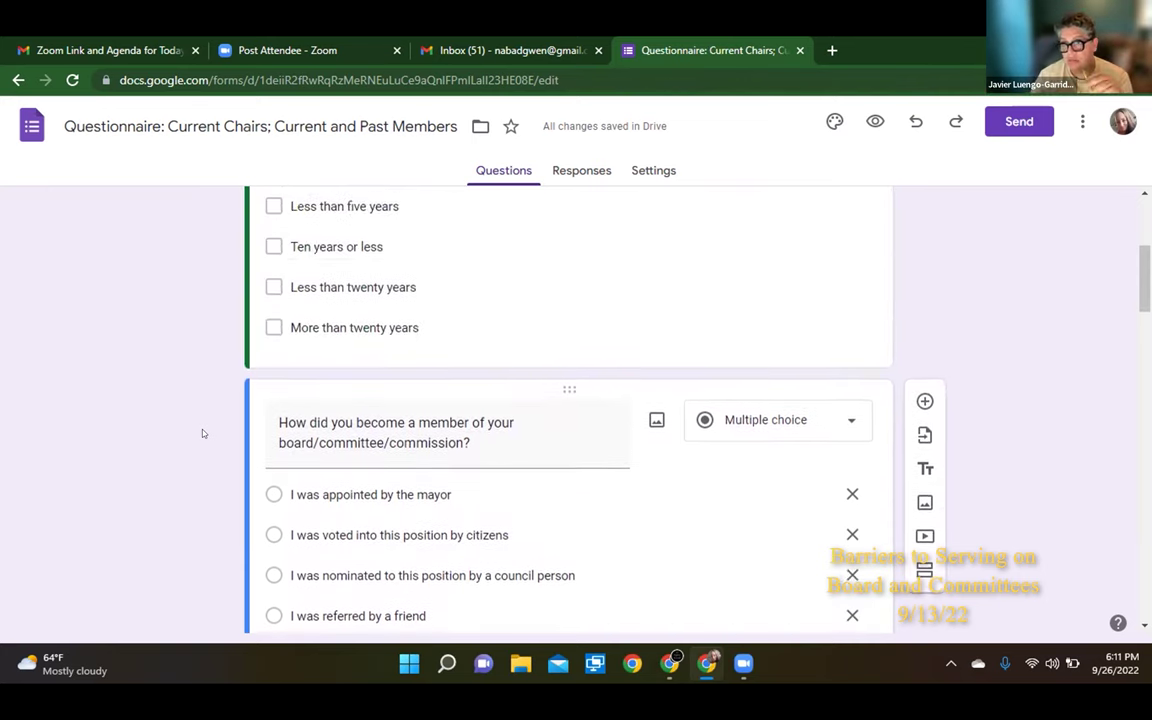
scroll(203, 433, "up", 1)
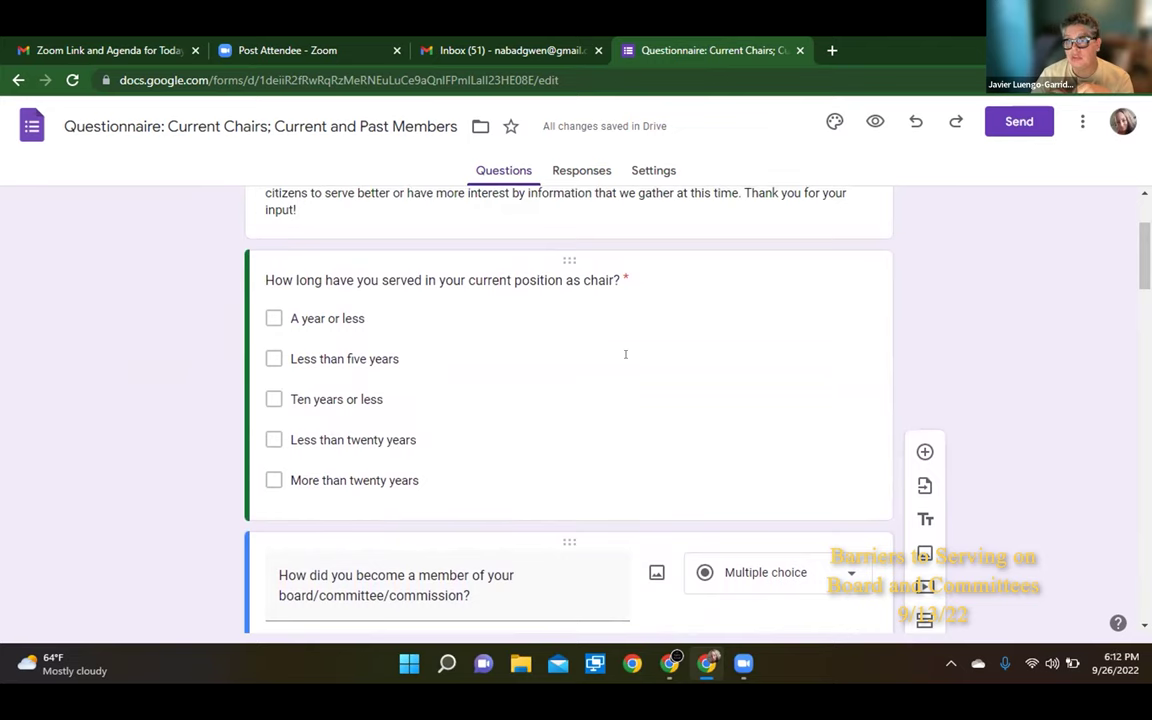
scroll(625, 354, "up", 1)
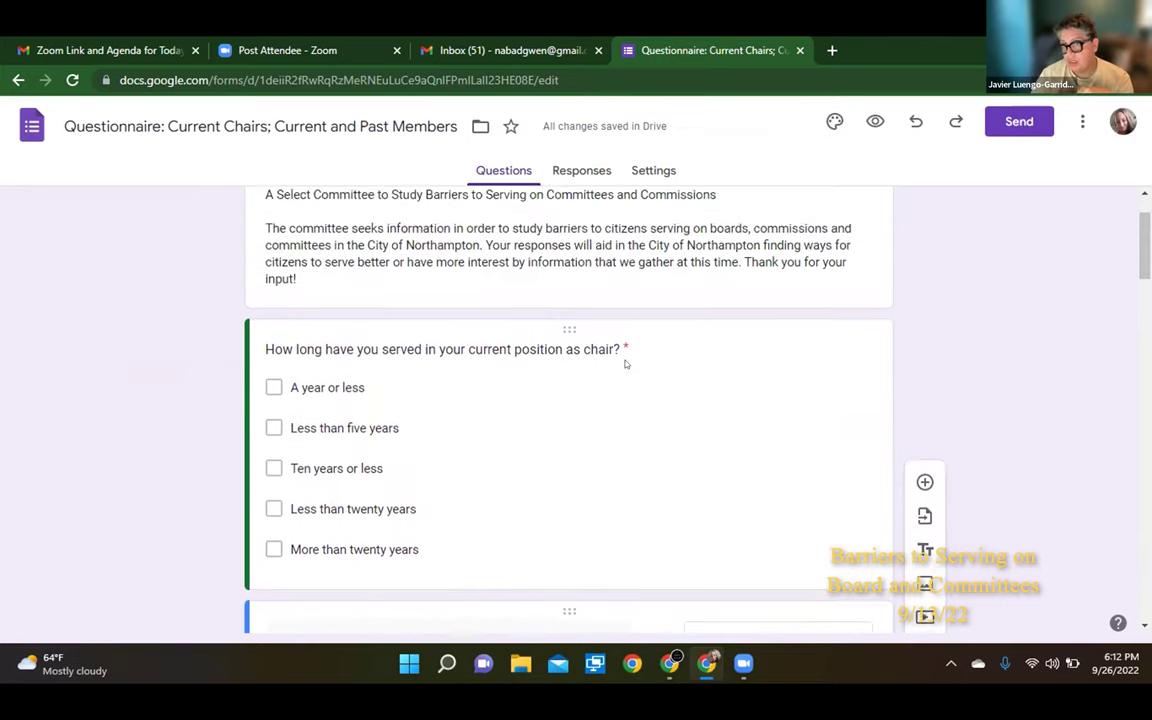
left_click(618, 341)
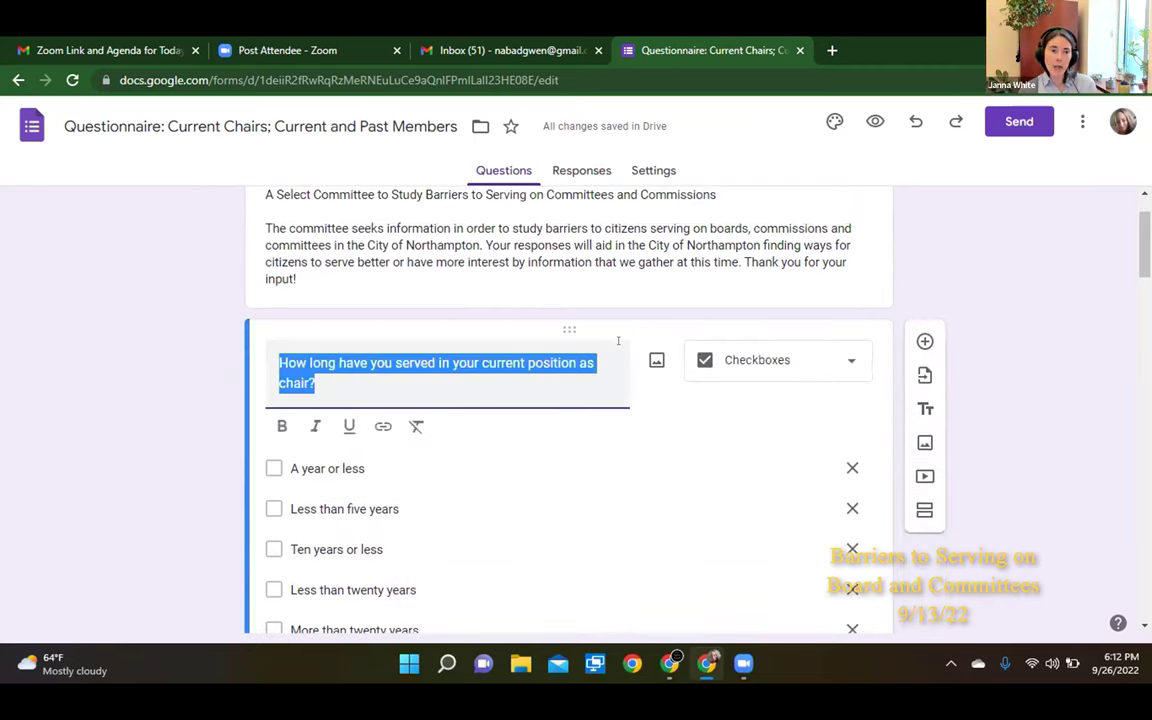
left_click(612, 448)
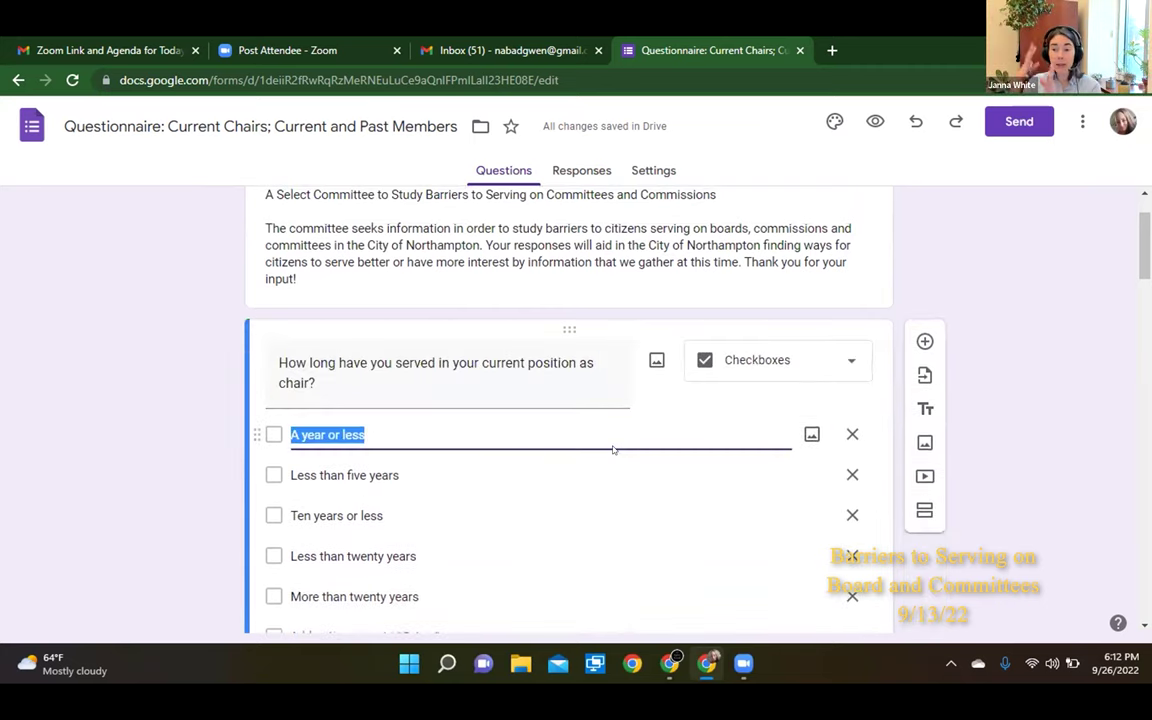
left_click(177, 506)
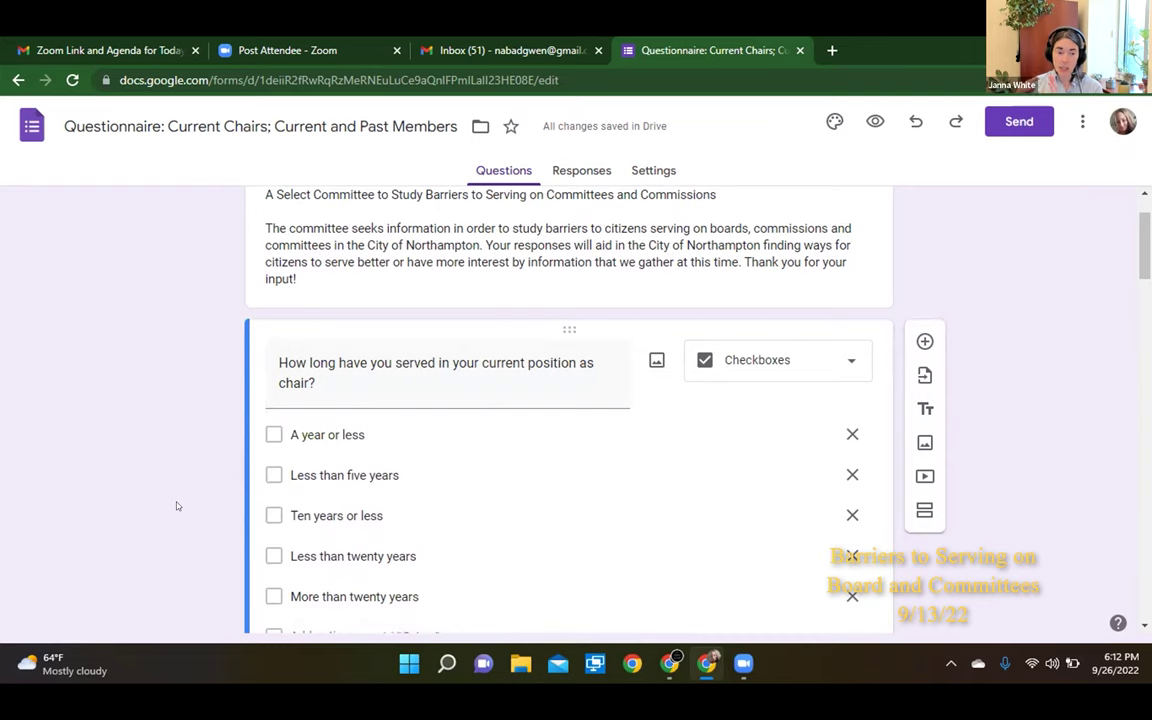
Add the answer option "I have never served" to the question on time served as chair, and delete the surplus placeholder option.
scroll(177, 506, "down", 2)
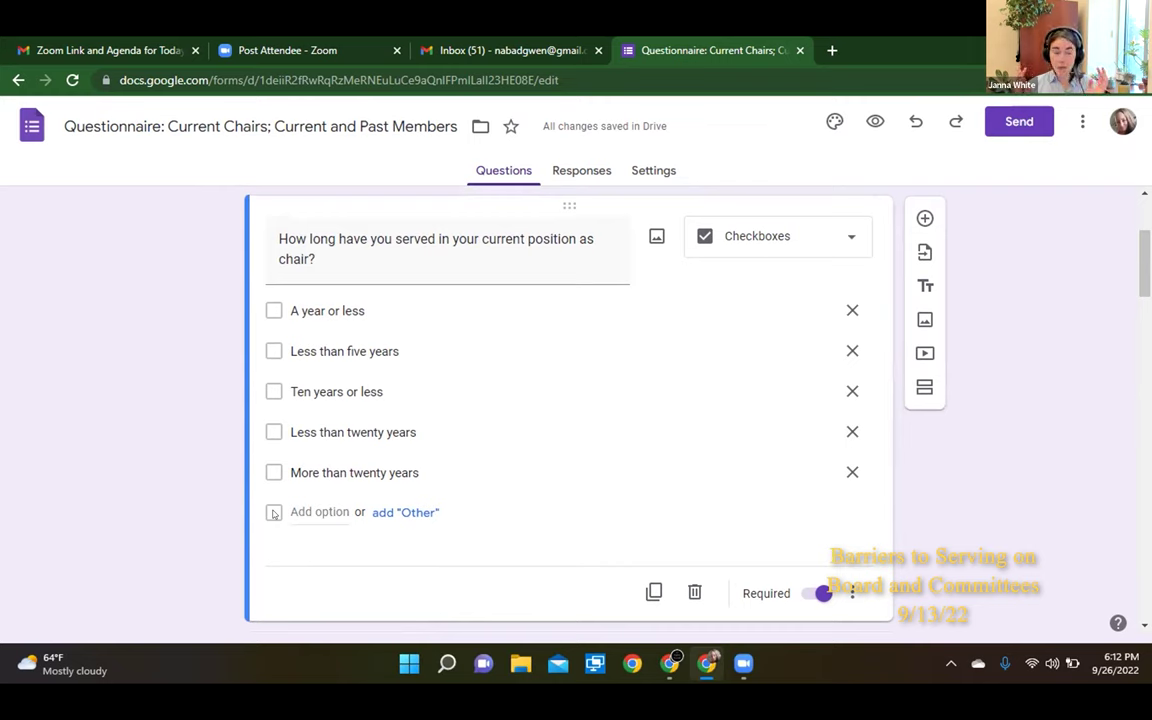
left_click(310, 512)
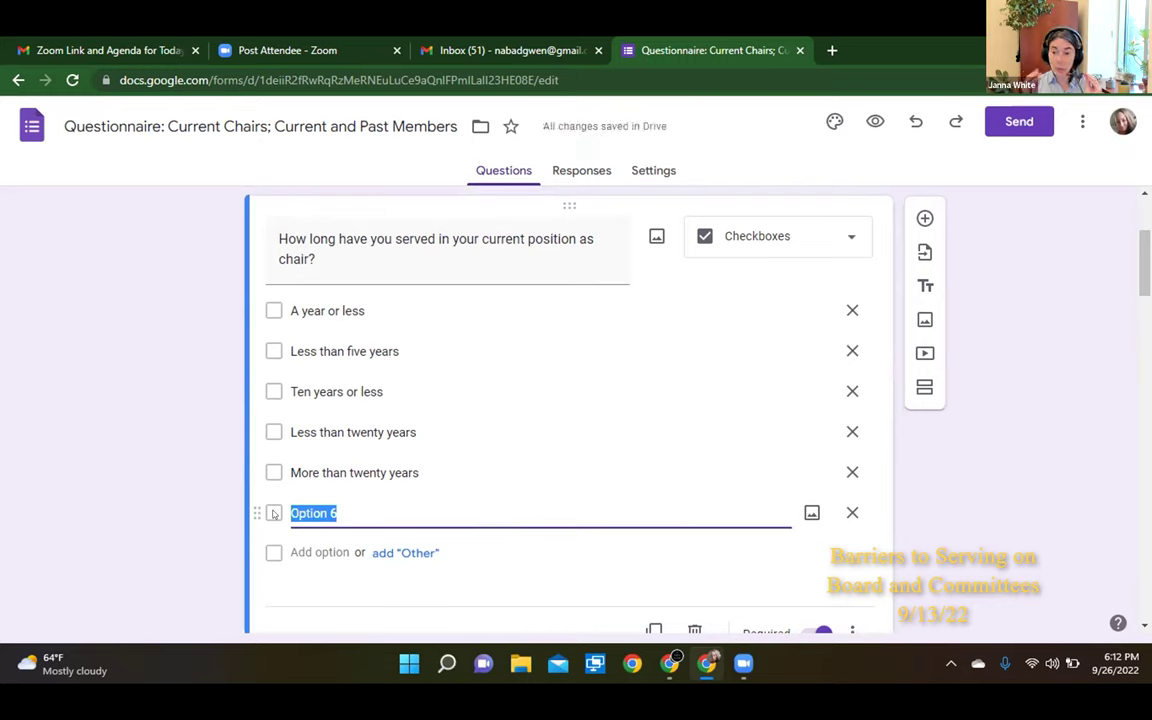
type("I have ")
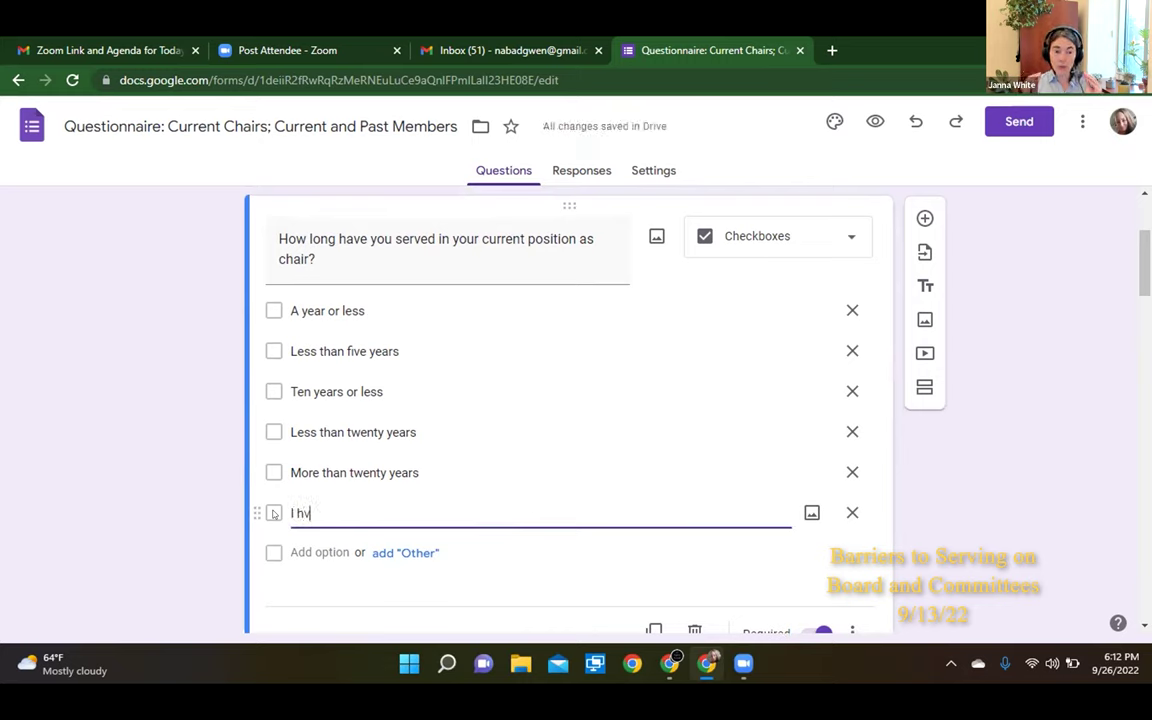
type("never")
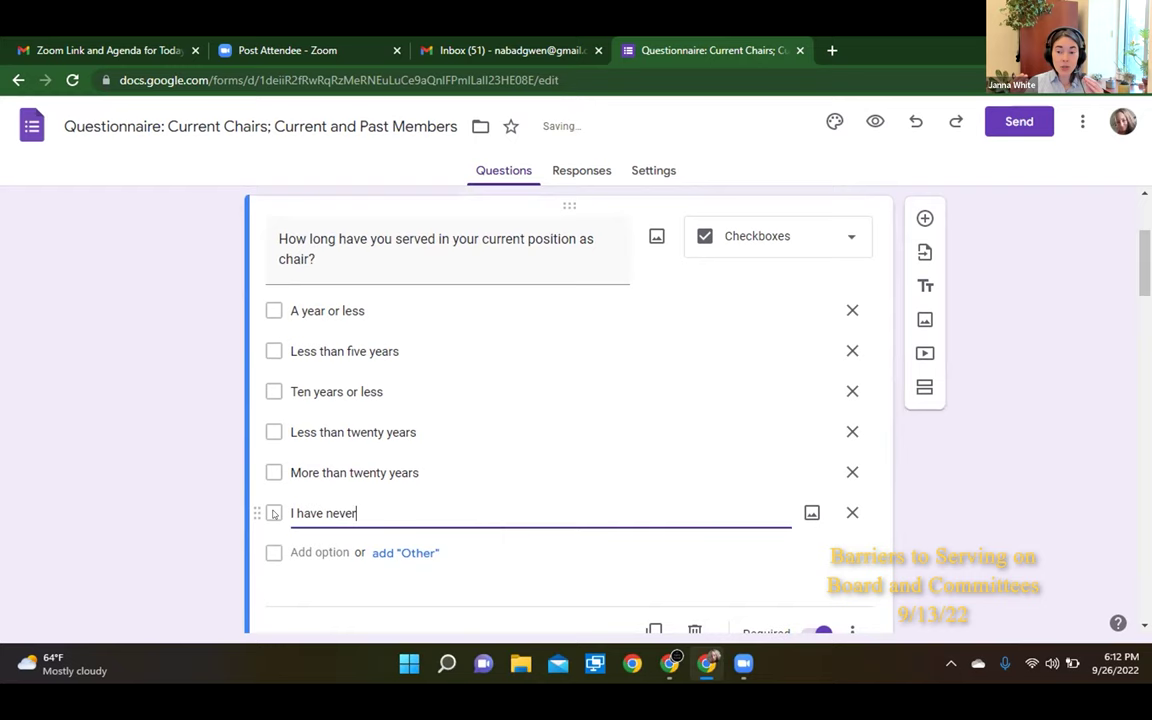
type(" served")
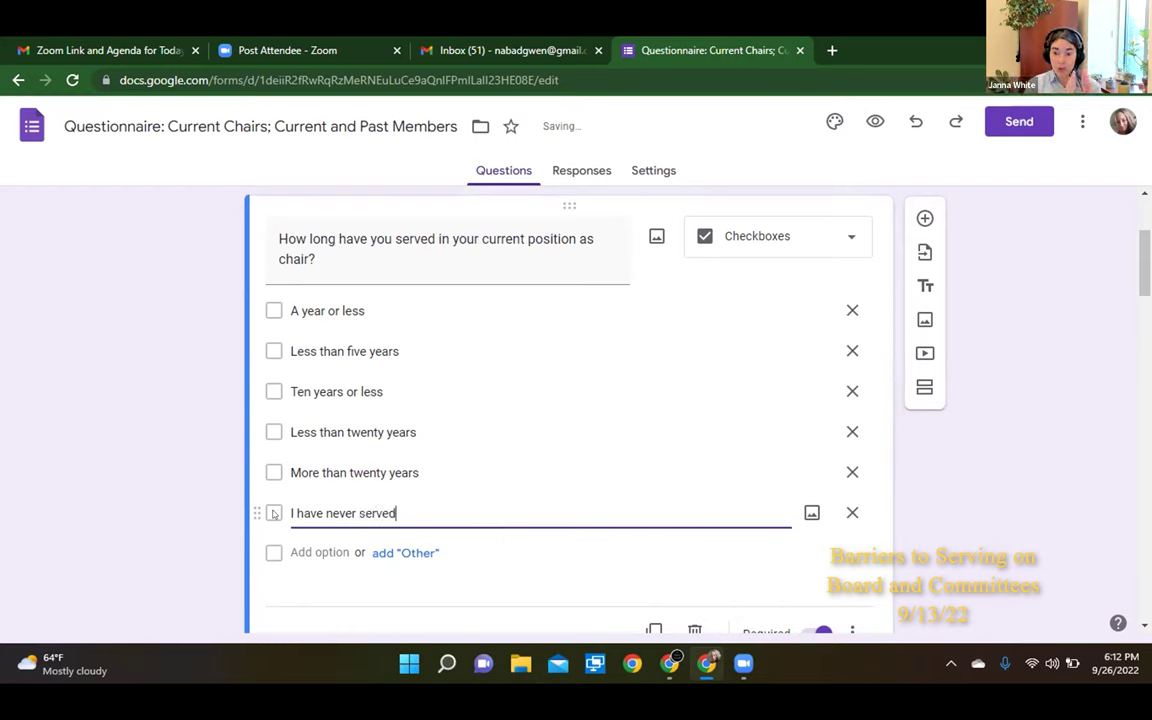
key("Return")
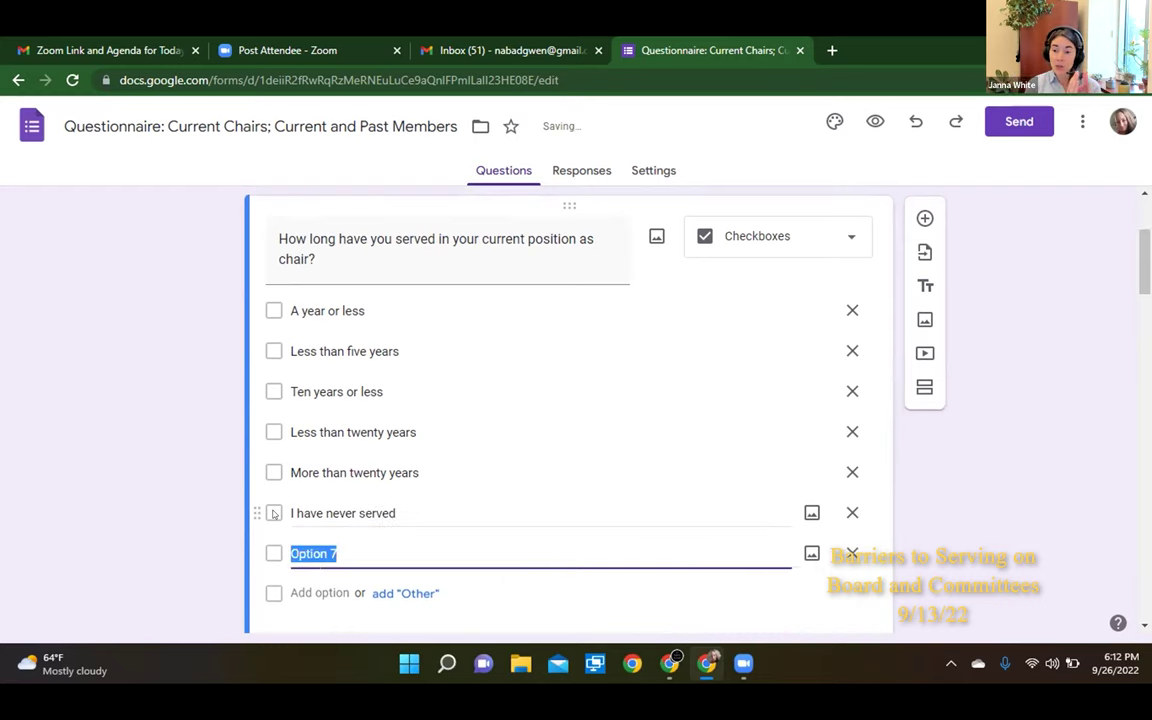
left_click(168, 553)
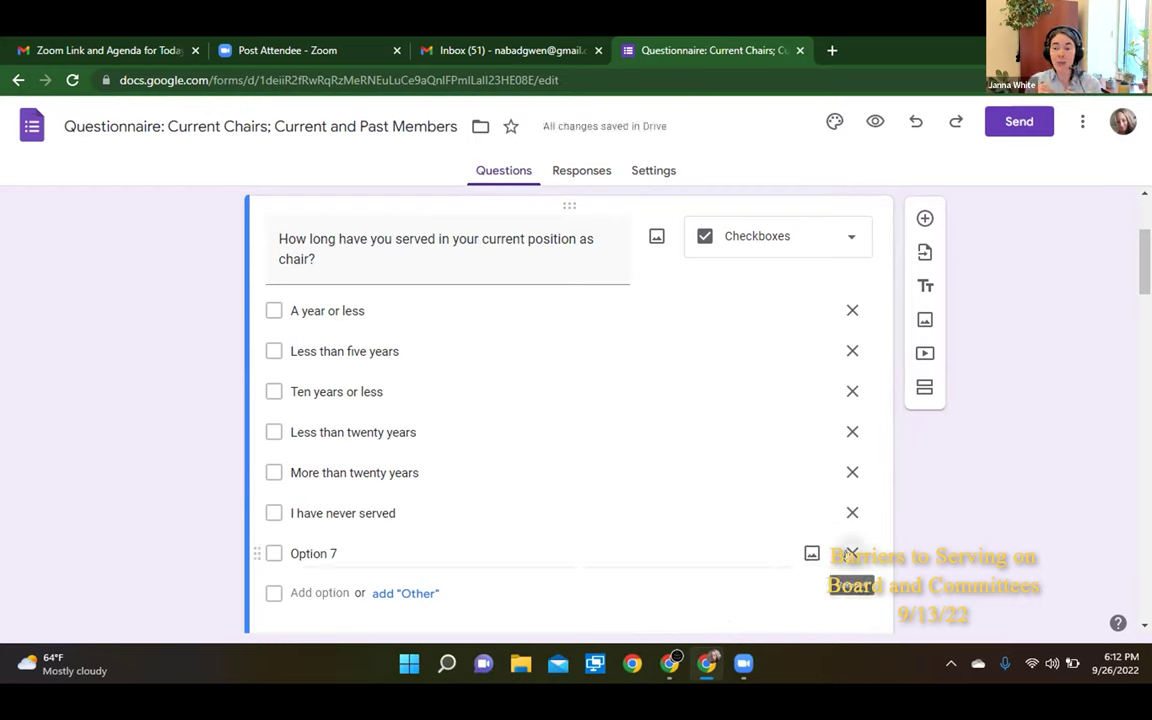
left_click(852, 553)
left_click(189, 505)
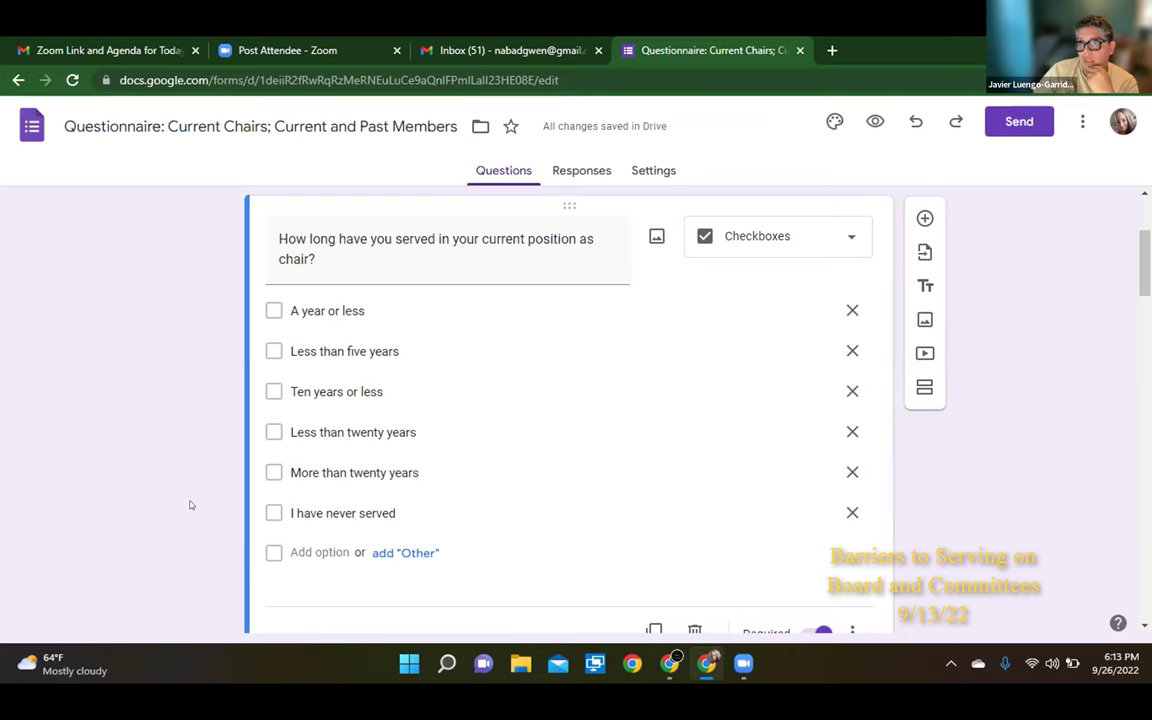
Remove the answer option "I have never served" from the question on time served as chair.
scroll(190, 505, "up", 2)
scroll(190, 505, "down", 1)
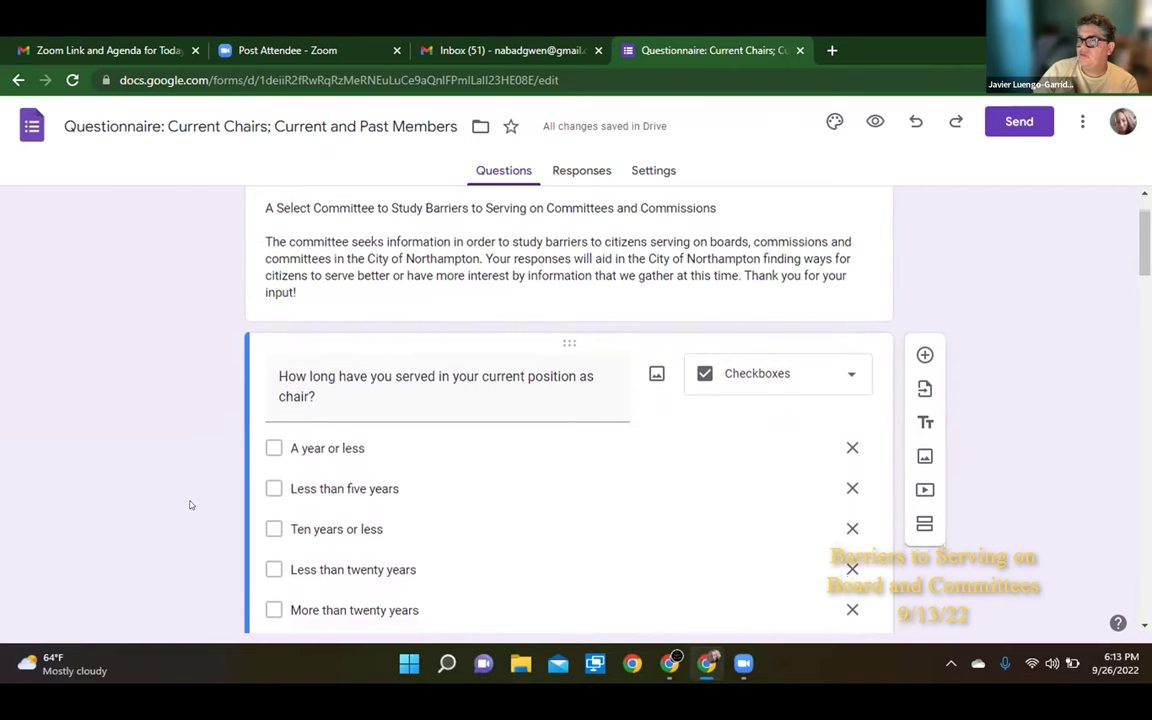
scroll(190, 505, "down", 4)
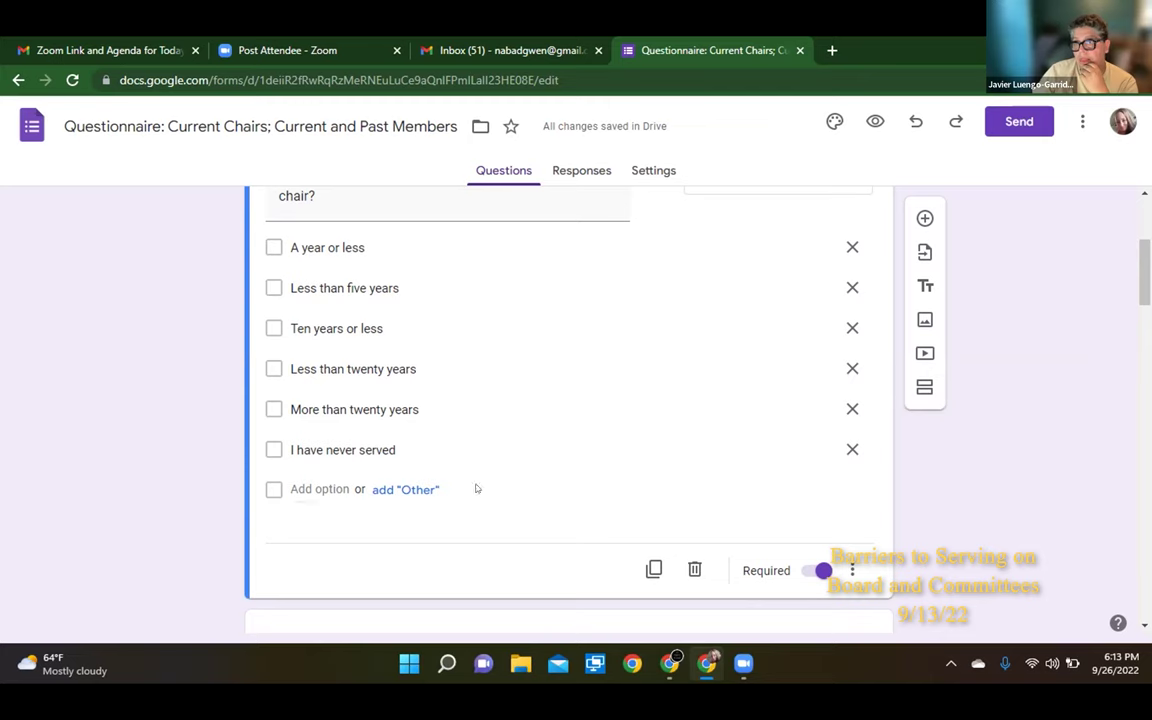
left_click(852, 449)
left_click(141, 476)
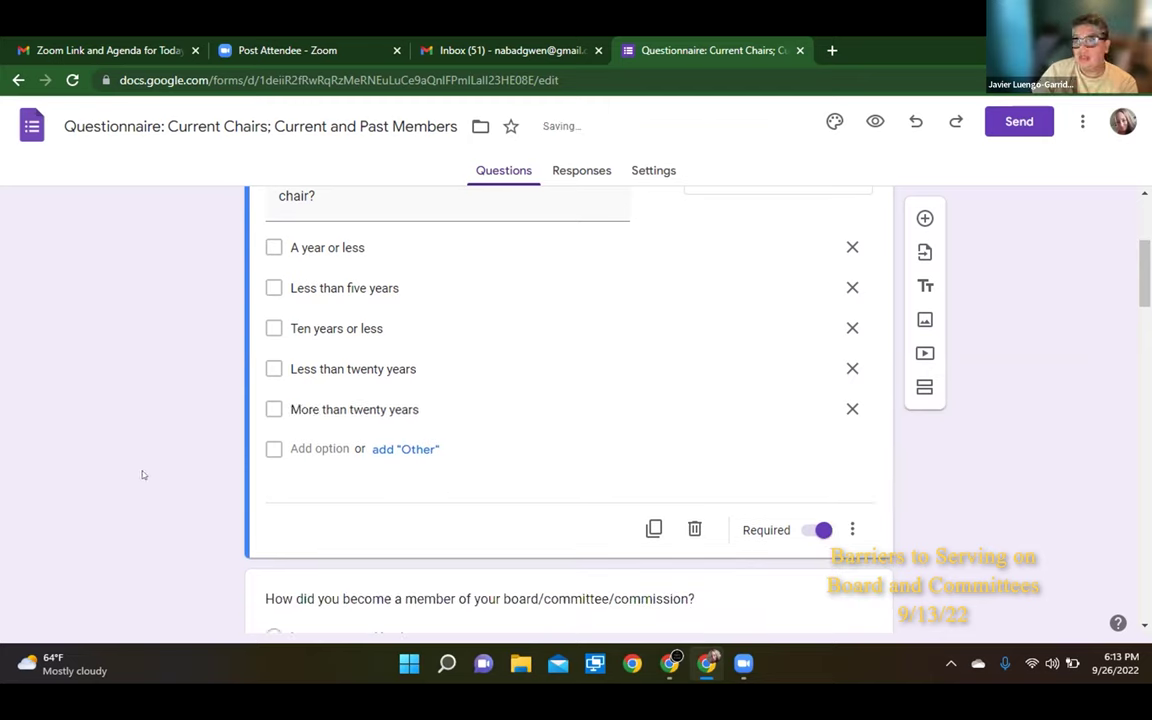
Add "I applied but never served" as the last answer option of the question on time served as chair.
scroll(177, 543, "up", 1)
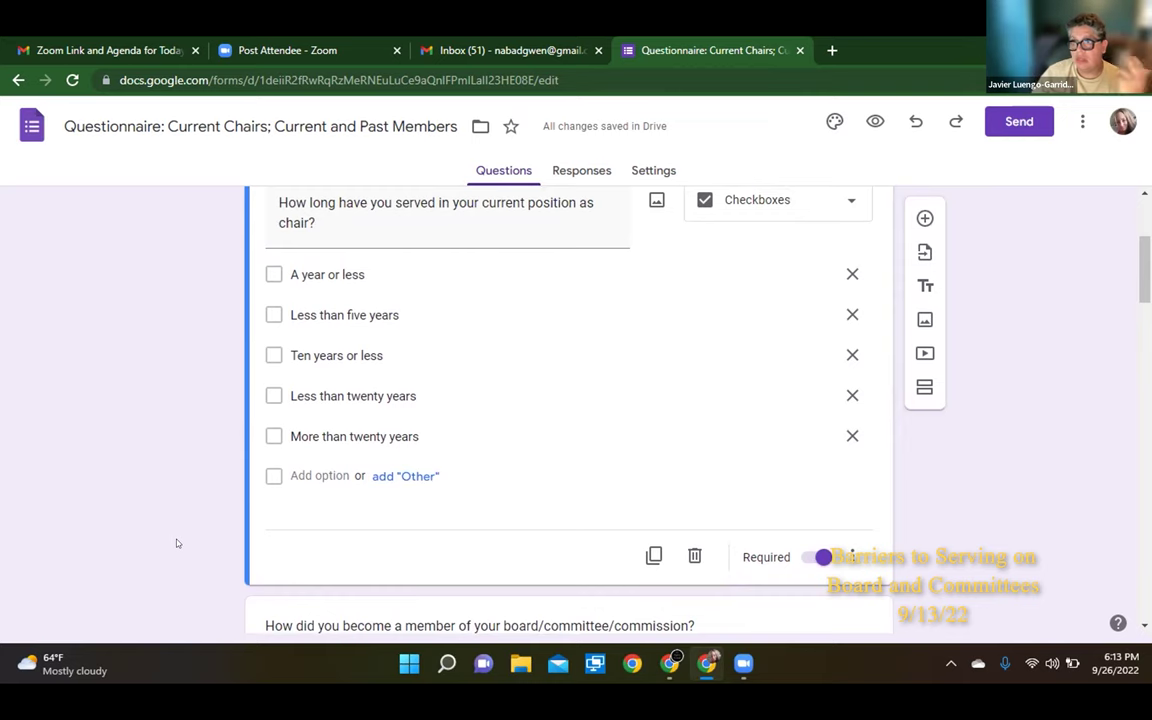
scroll(177, 543, "down", 2)
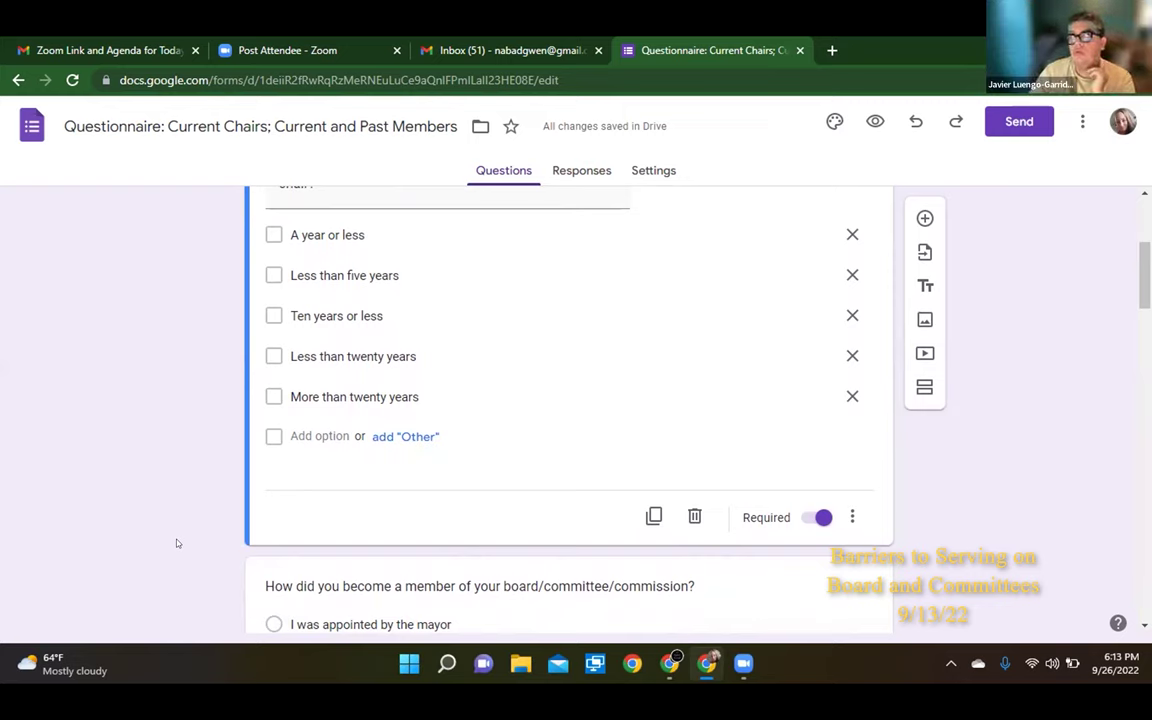
scroll(177, 543, "down", 1)
scroll(177, 543, "down", 1)
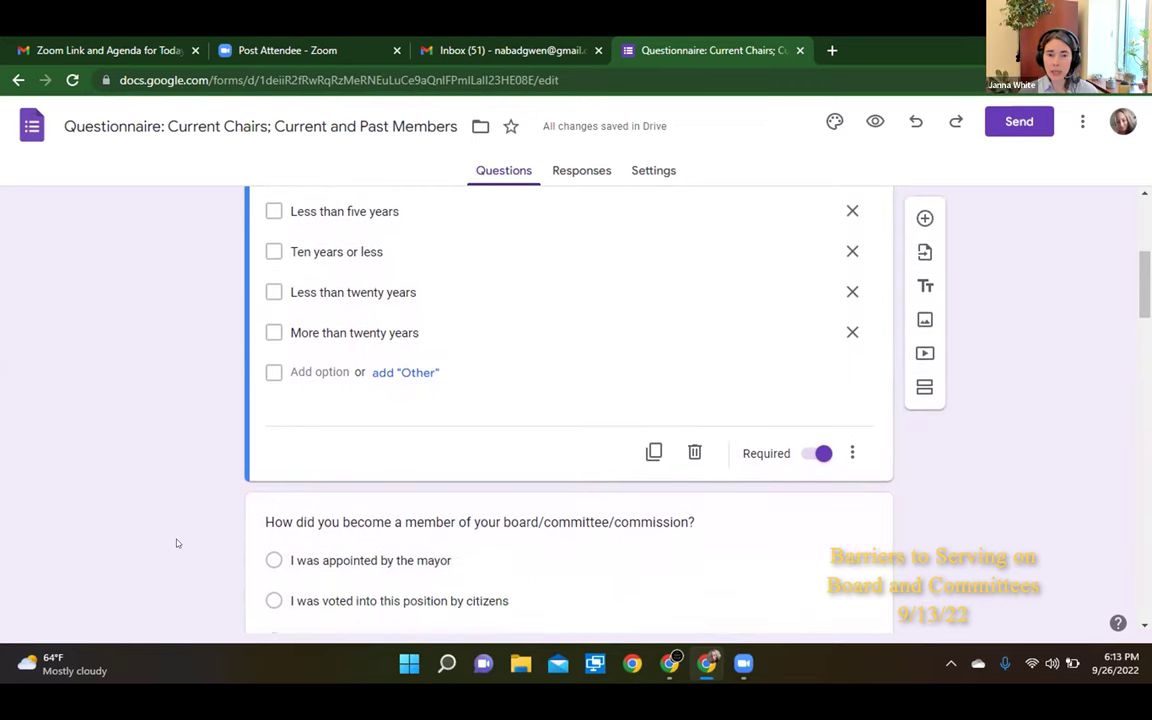
scroll(177, 543, "down", 1)
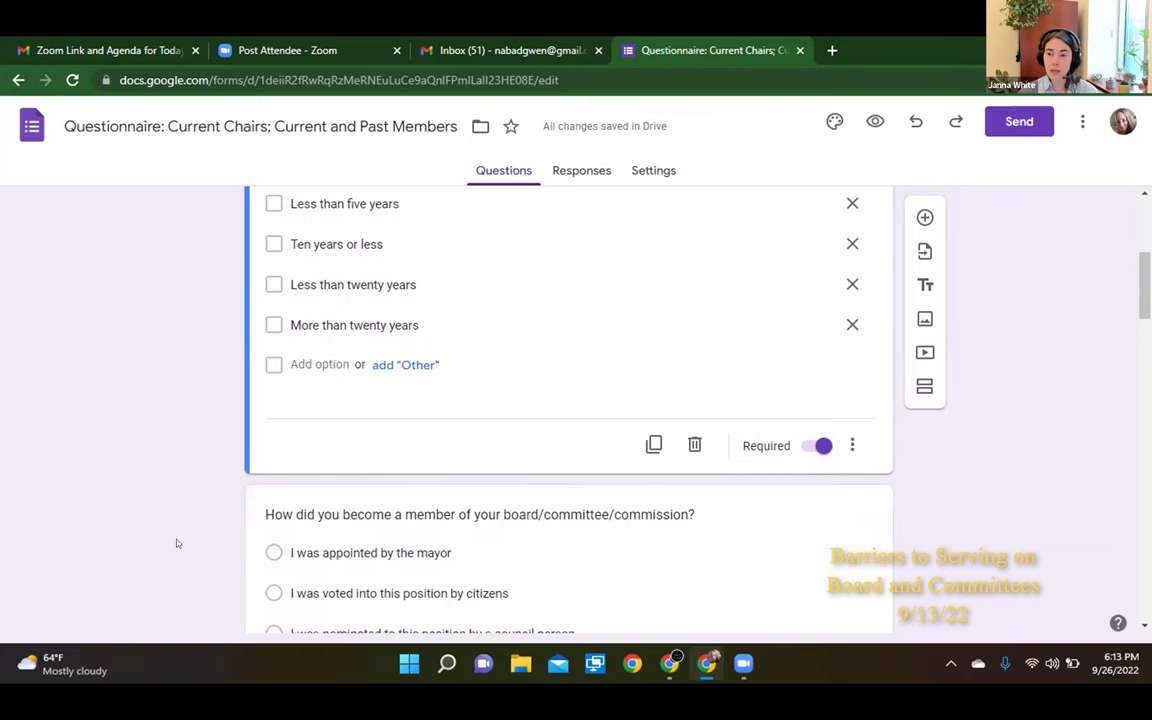
scroll(177, 543, "up", 1)
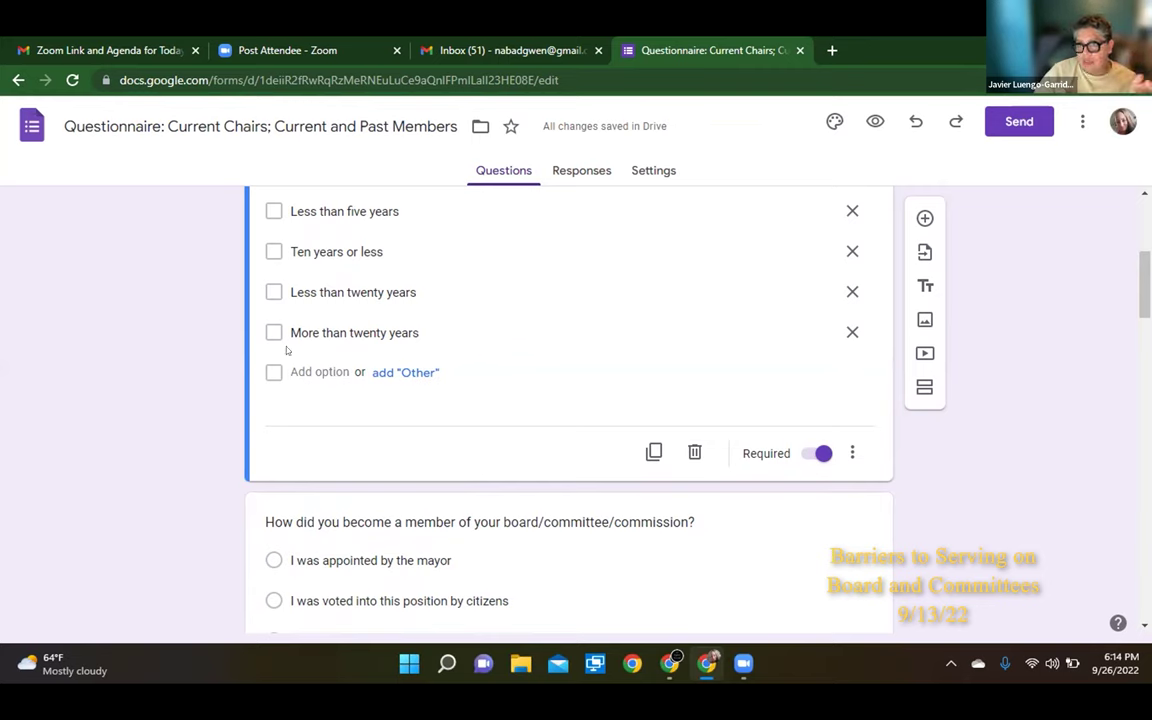
left_click(318, 371)
type("I applie")
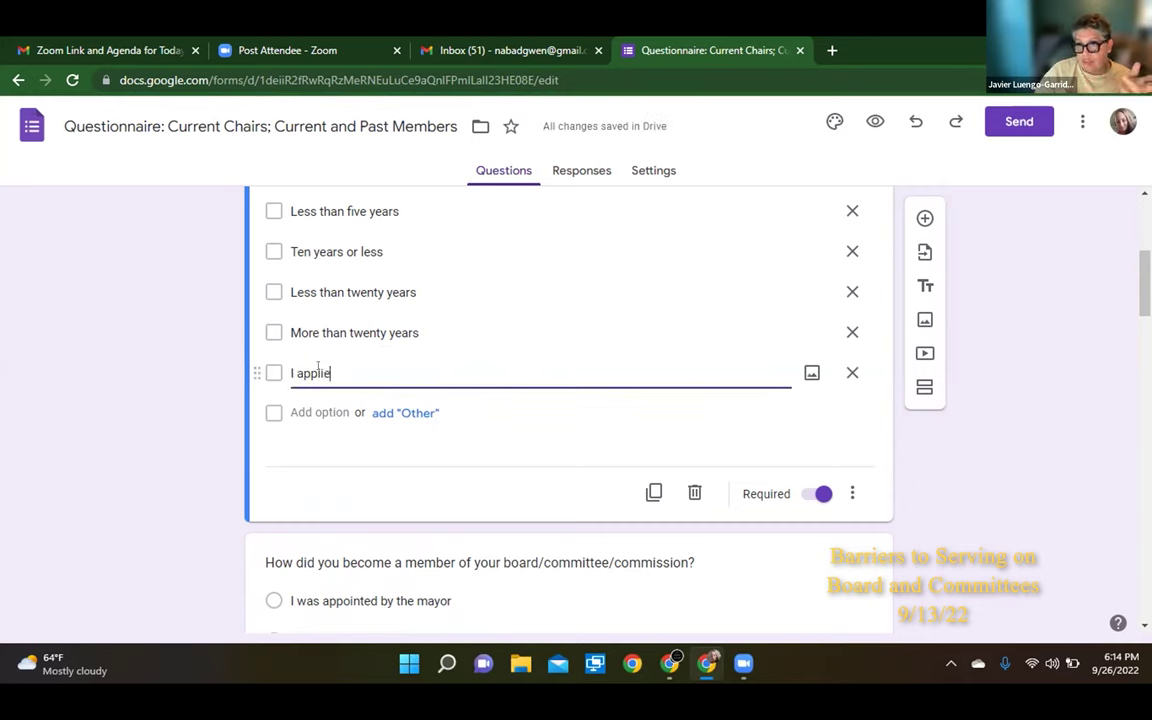
type("d but never served")
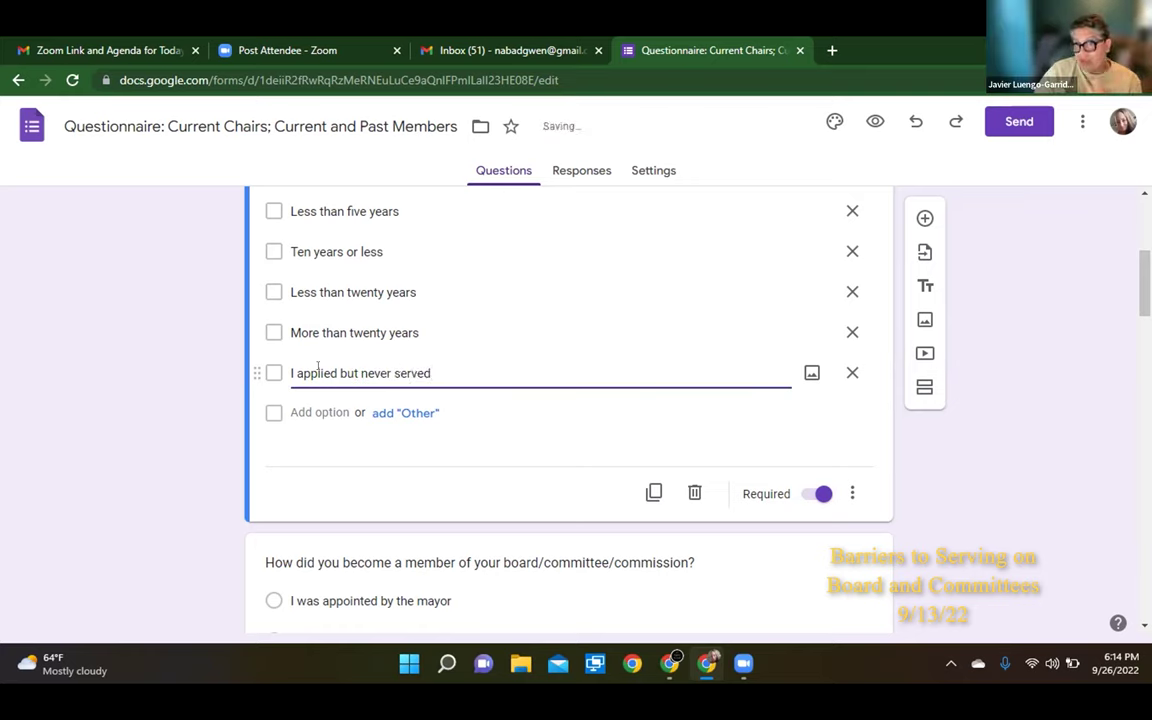
left_click(202, 447)
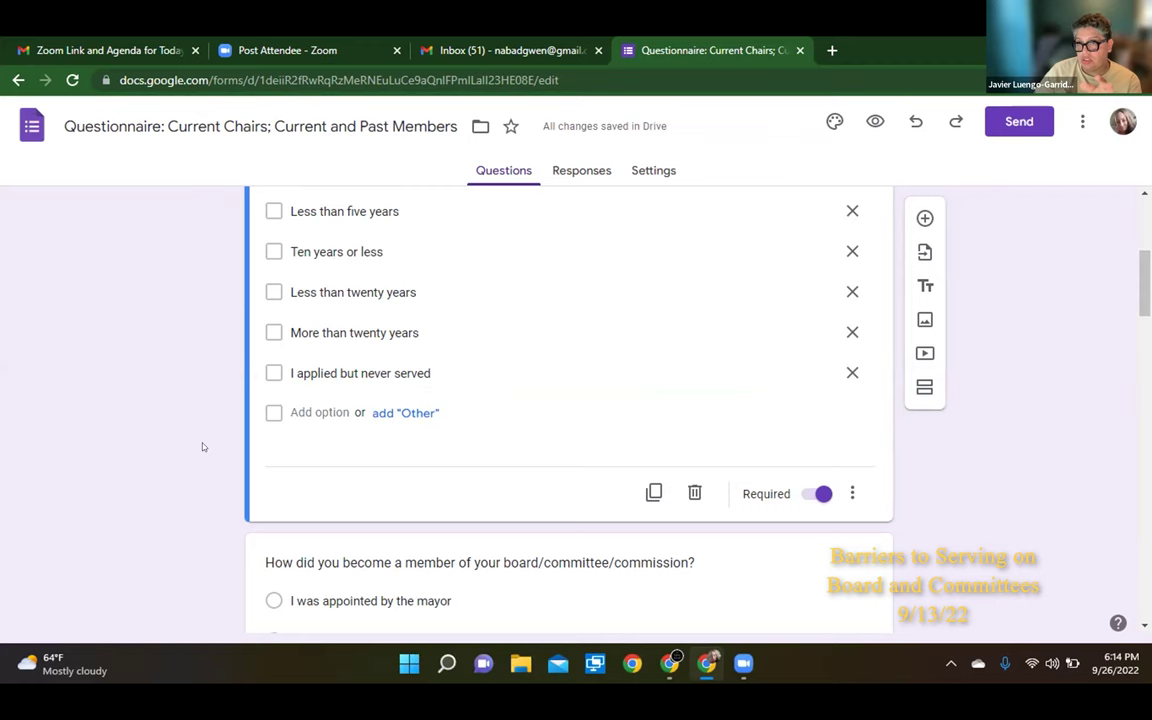
scroll(202, 447, "down", 1)
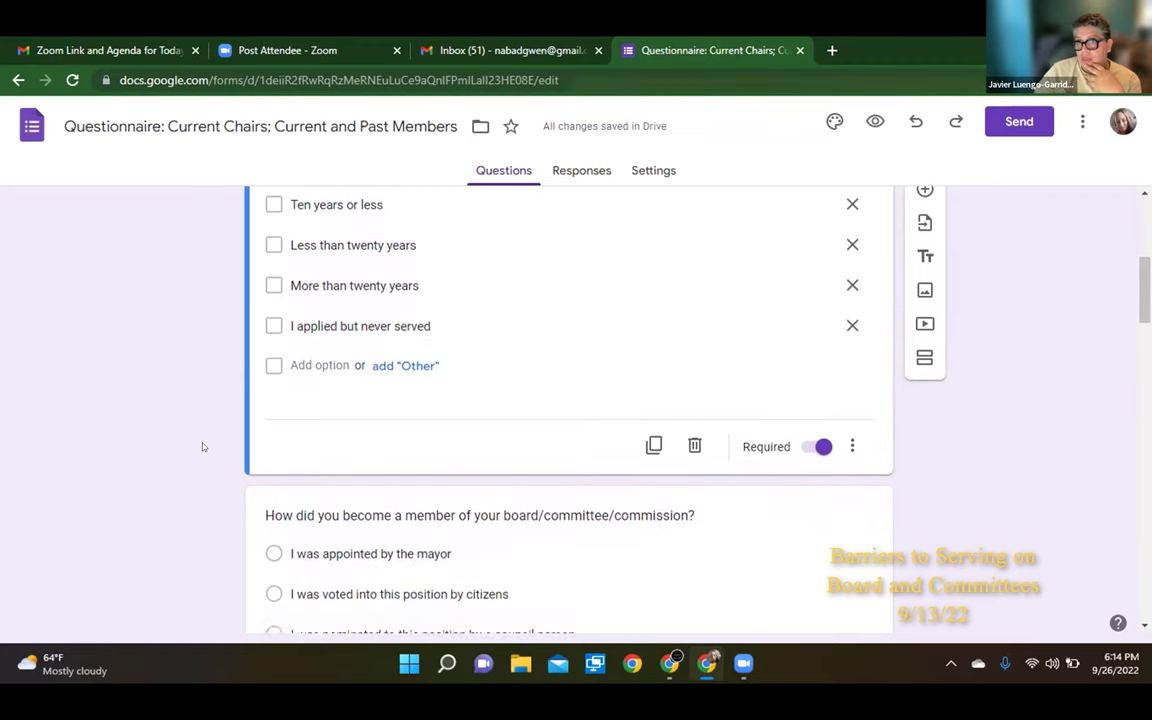
scroll(202, 447, "down", 1)
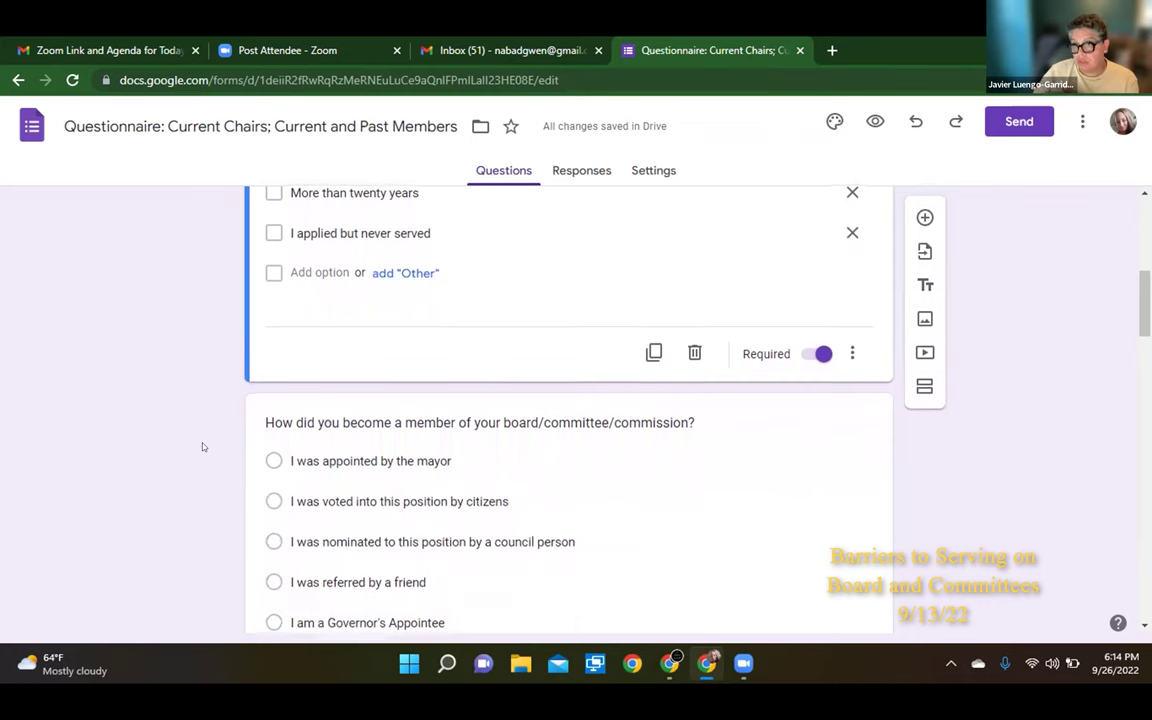
scroll(202, 447, "down", 1)
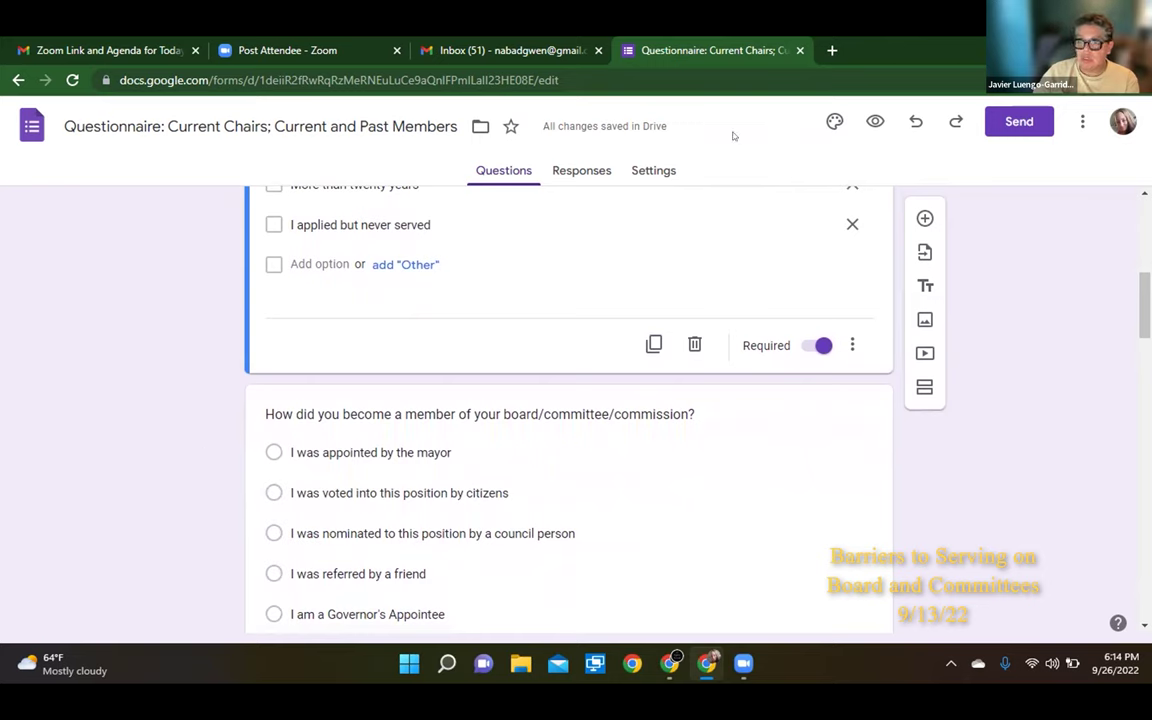
Send the form by email to the colleague's suggested address, with the subject "Chairperson Questionnaire" and the message "I've invited you to fill out a form:".
left_click(1017, 118)
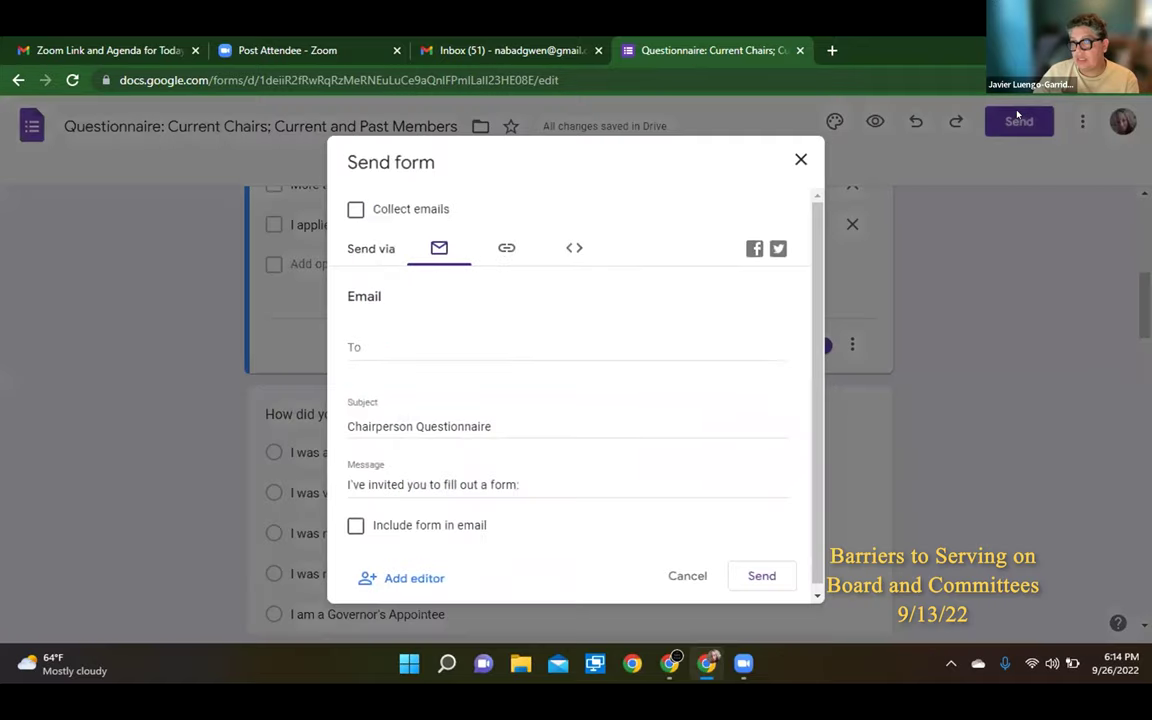
left_click(399, 340)
type("Jami")
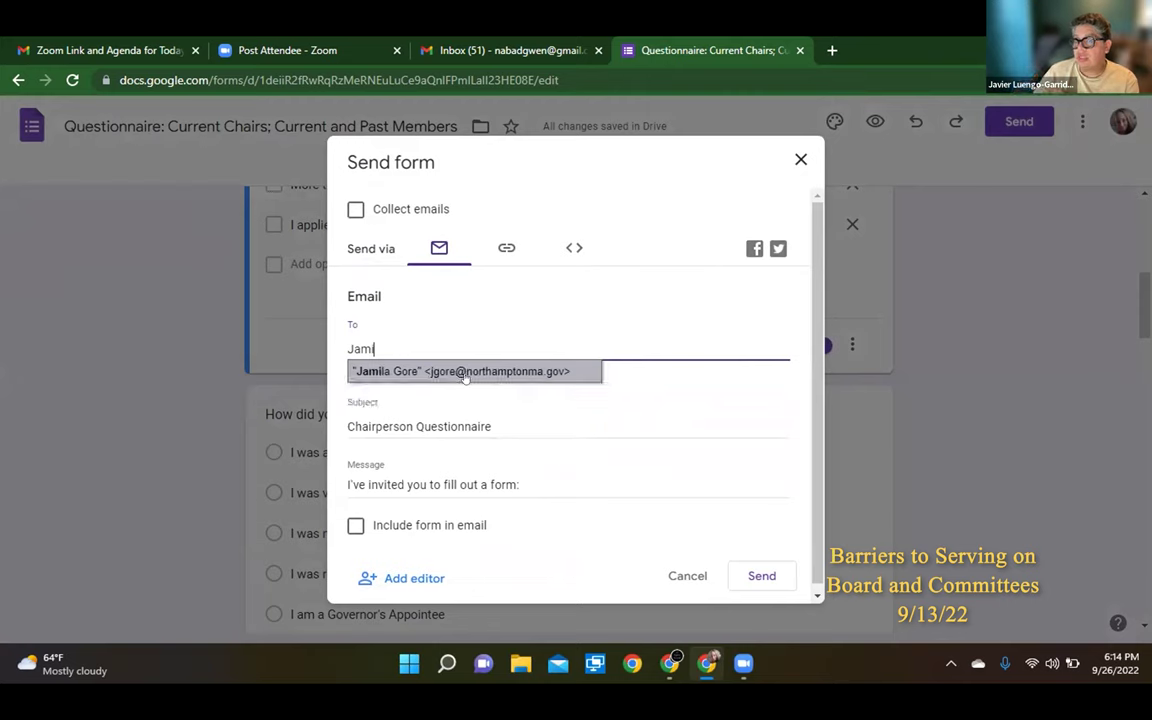
left_click(464, 373)
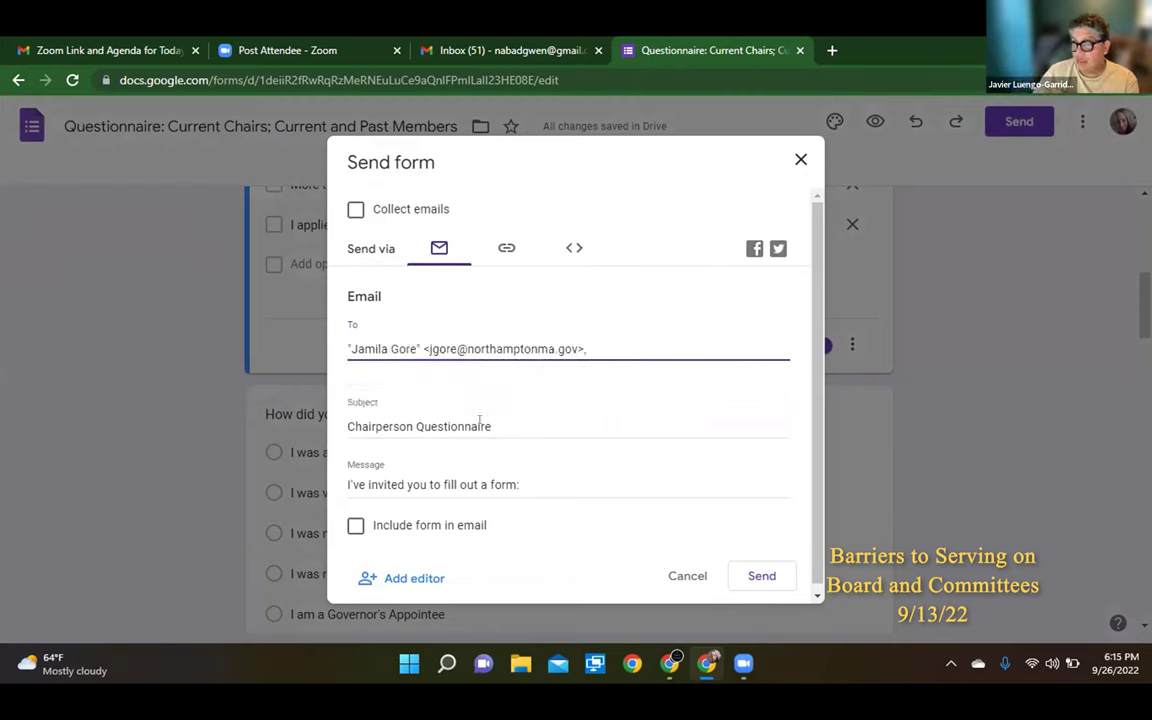
left_click(437, 482)
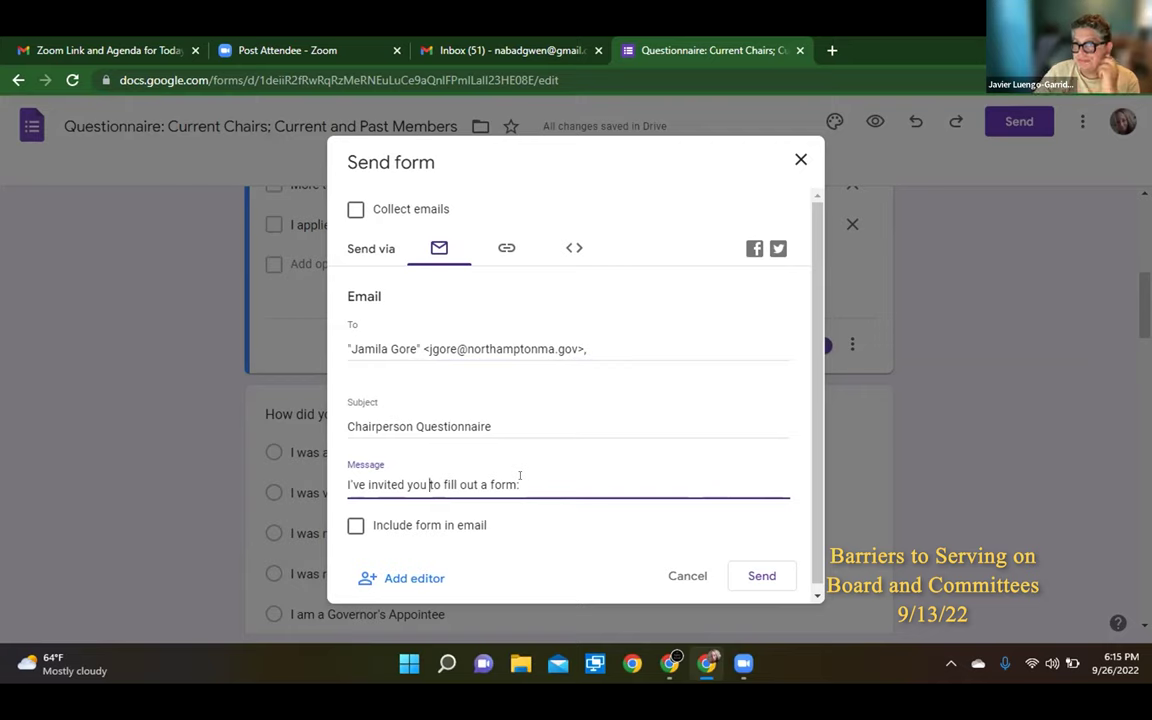
left_click(520, 476)
left_click_drag(520, 484, 347, 484)
left_click(560, 490)
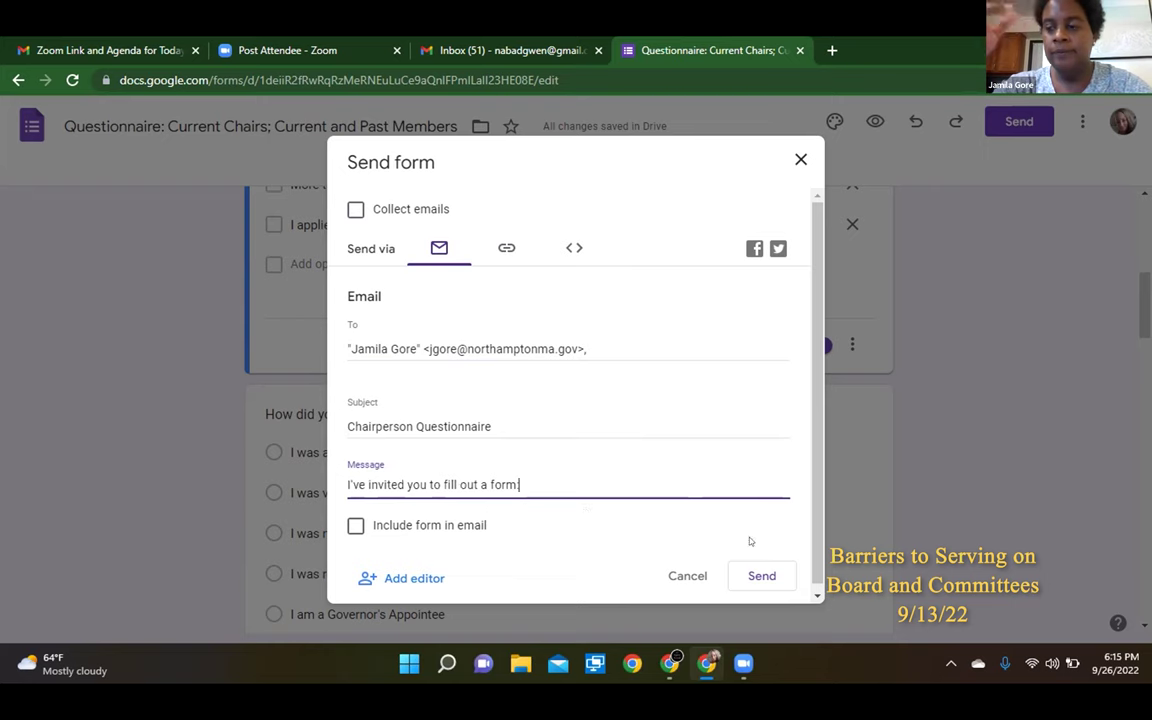
left_click(761, 577)
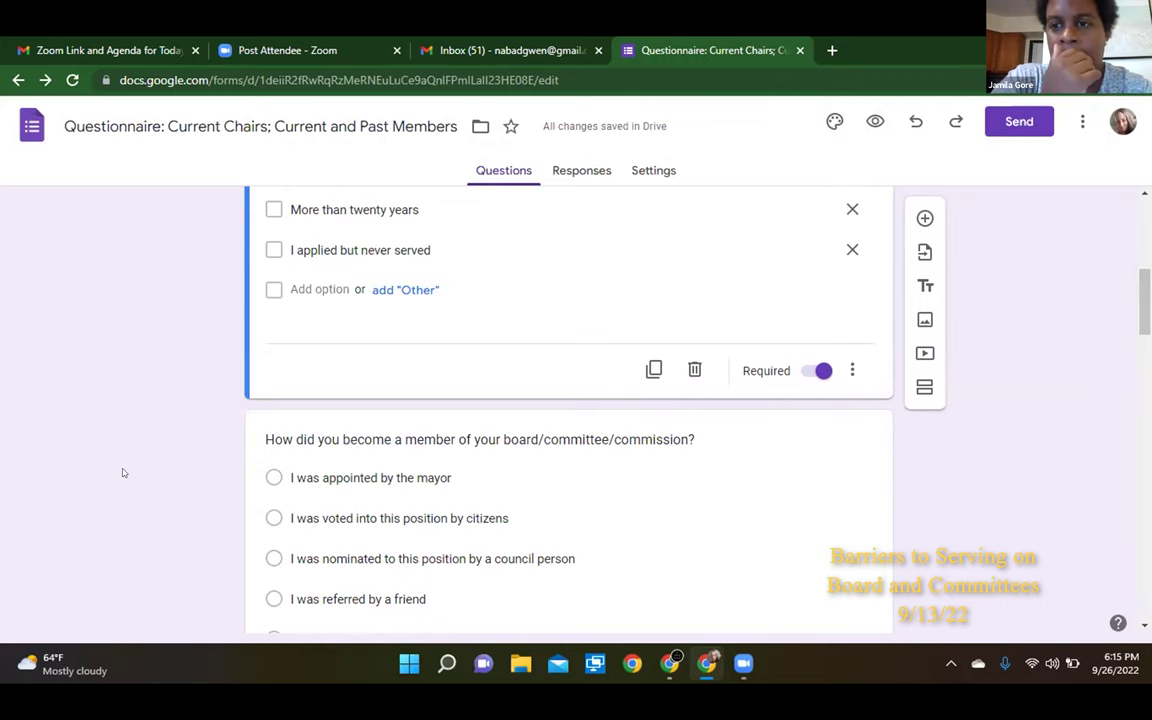
scroll(123, 473, "up", 1)
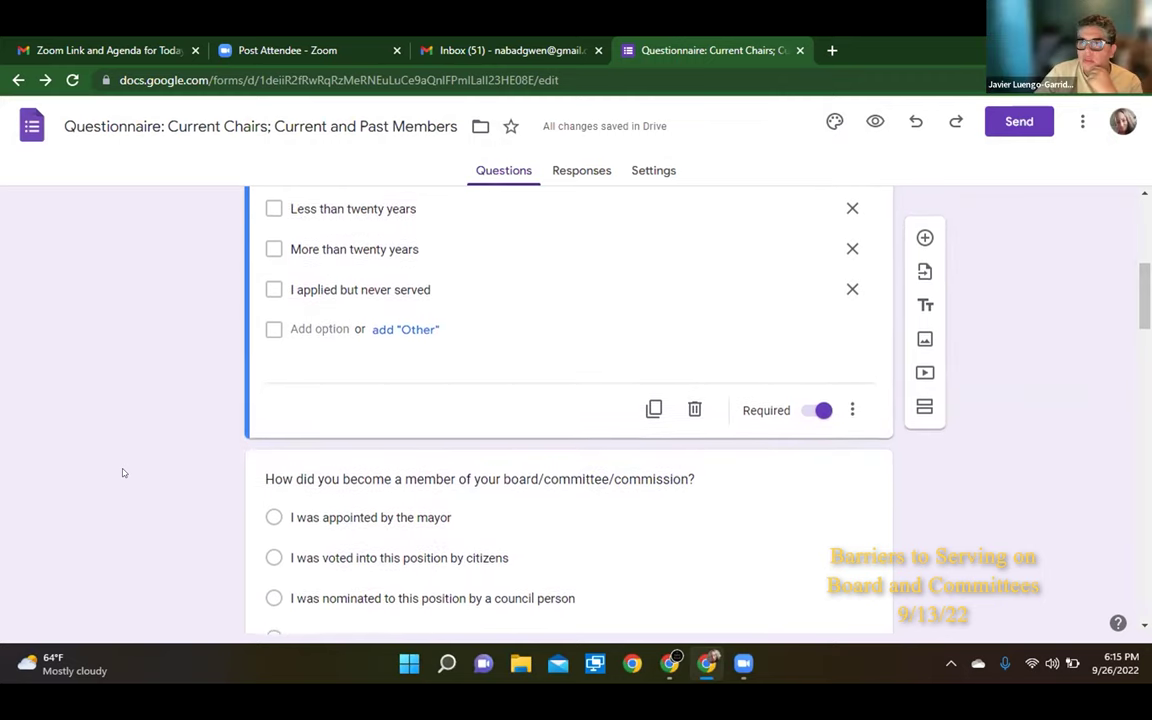
scroll(123, 473, "up", 1)
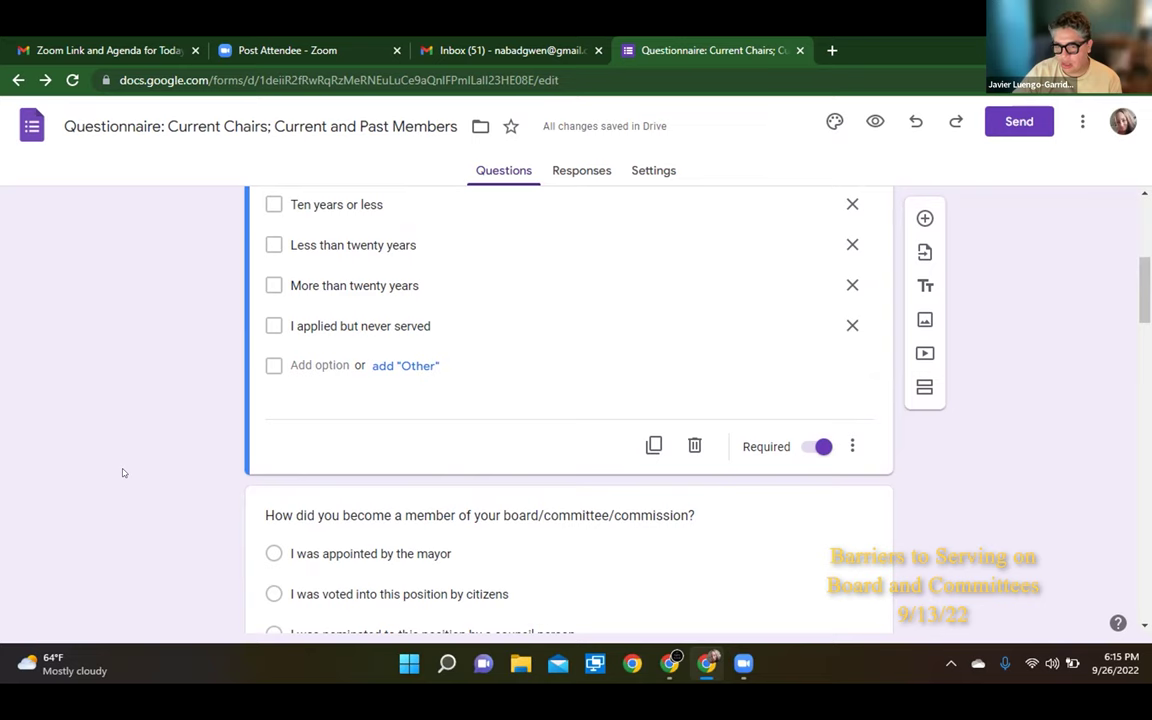
scroll(123, 472, "down", 1)
scroll(123, 472, "down", 1)
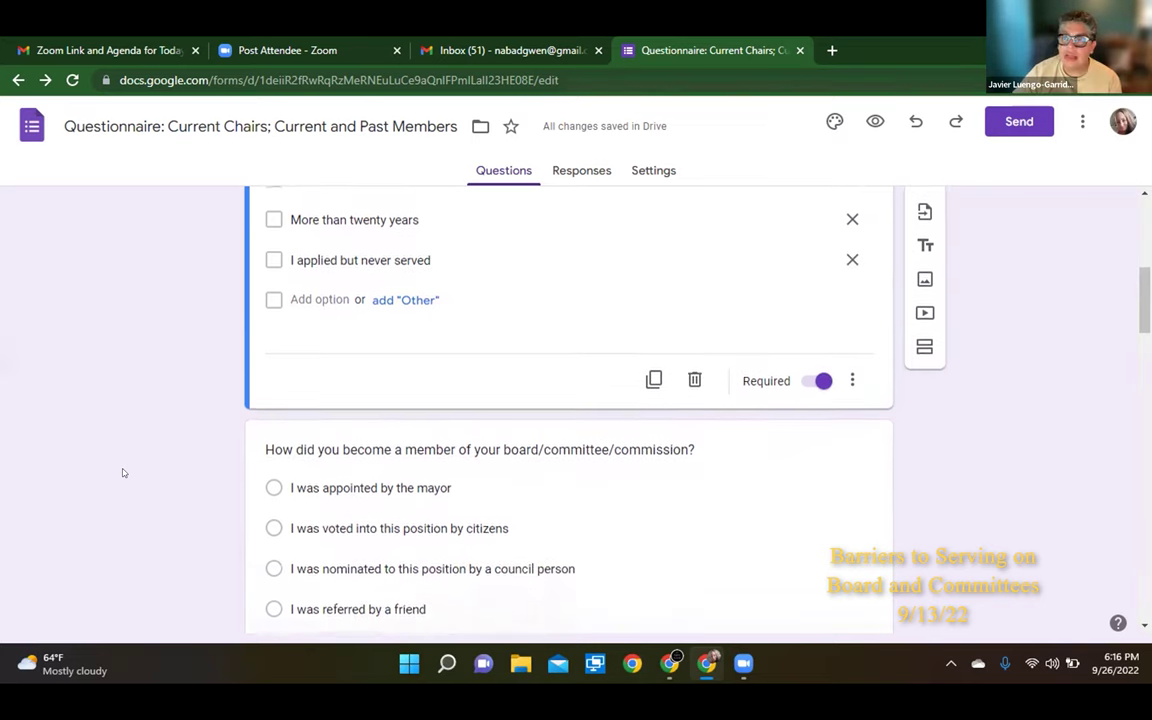
scroll(123, 472, "down", 1)
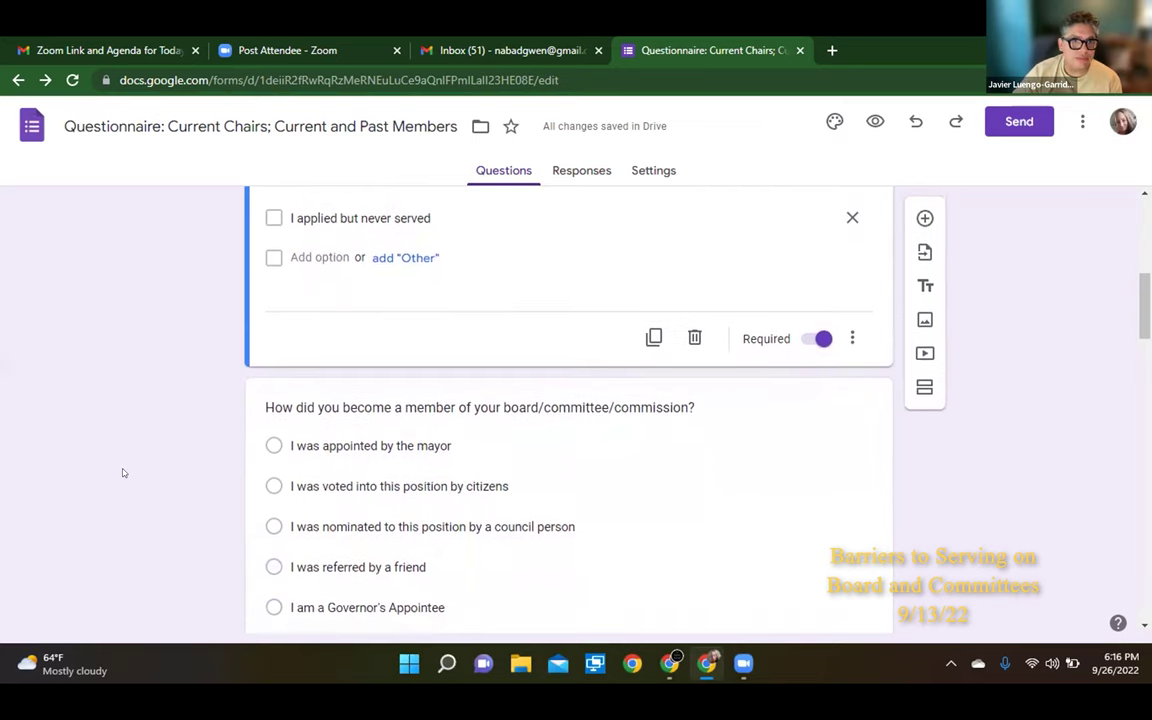